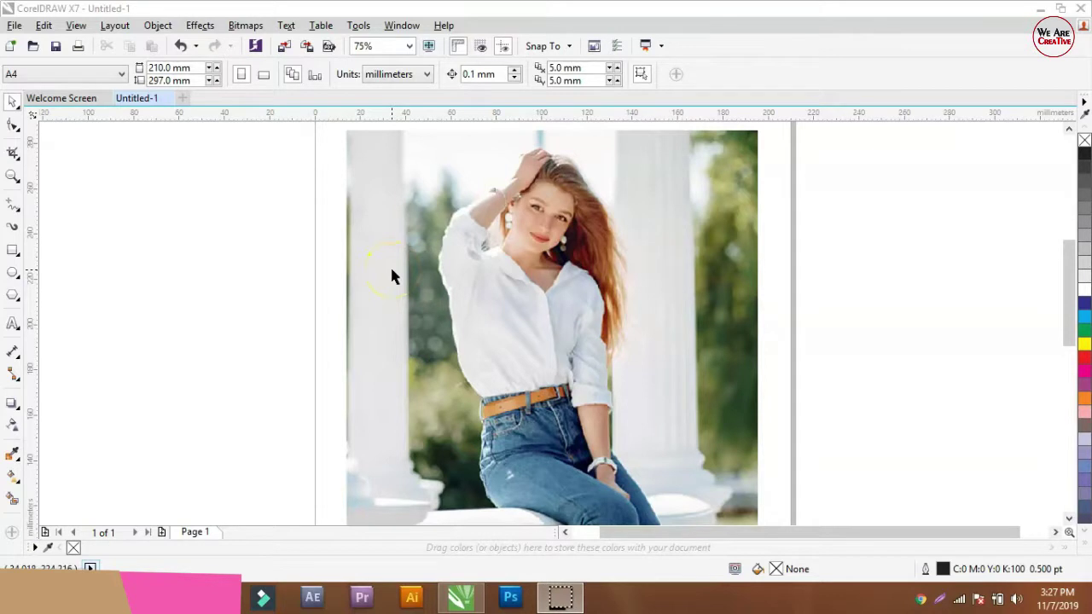
click(250, 29)
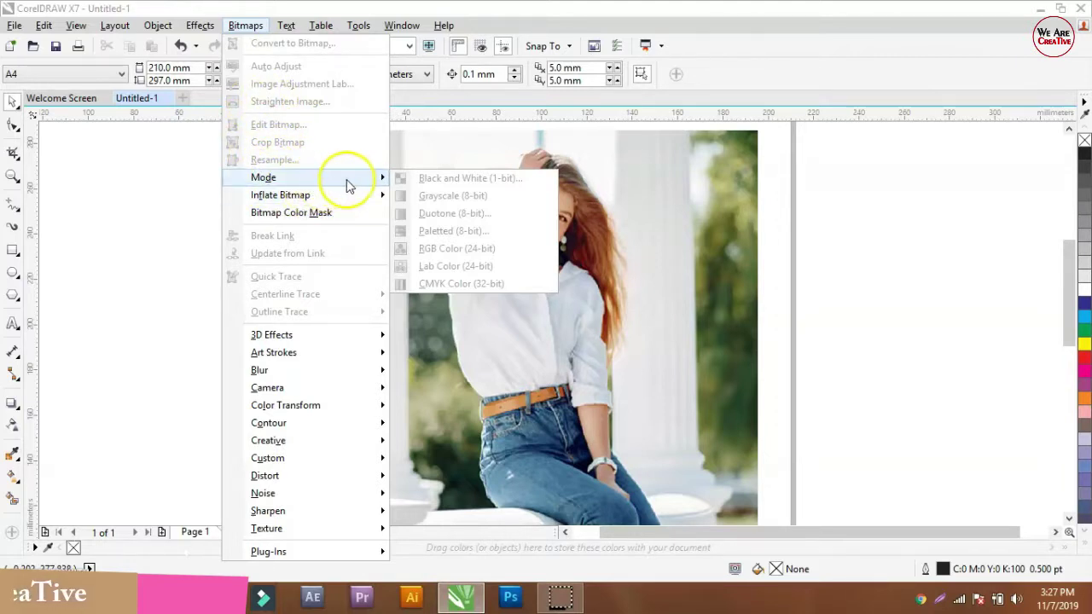
click(856, 242)
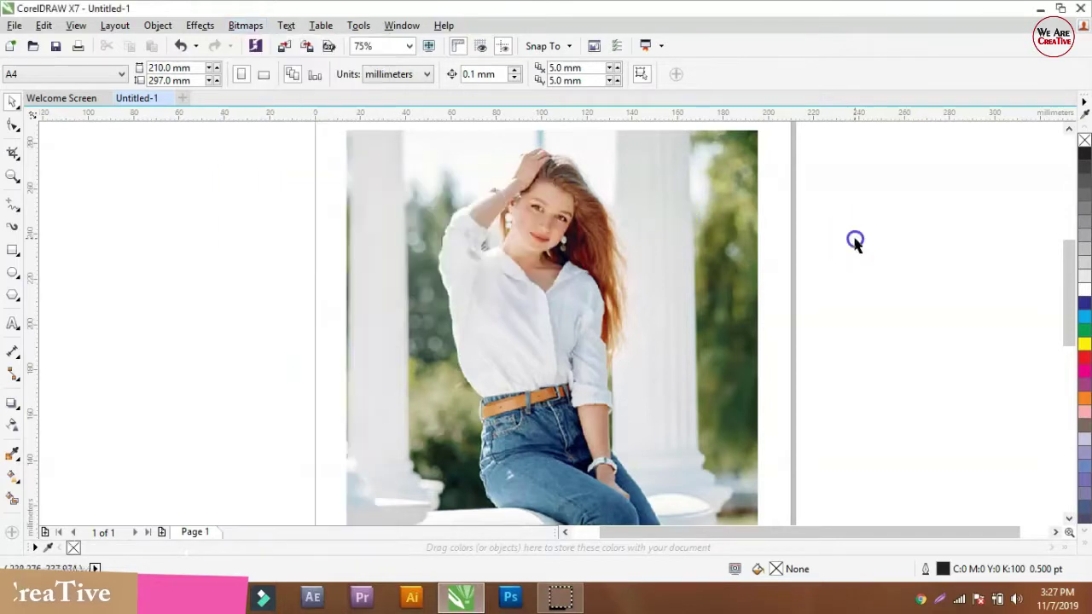
click(550, 248)
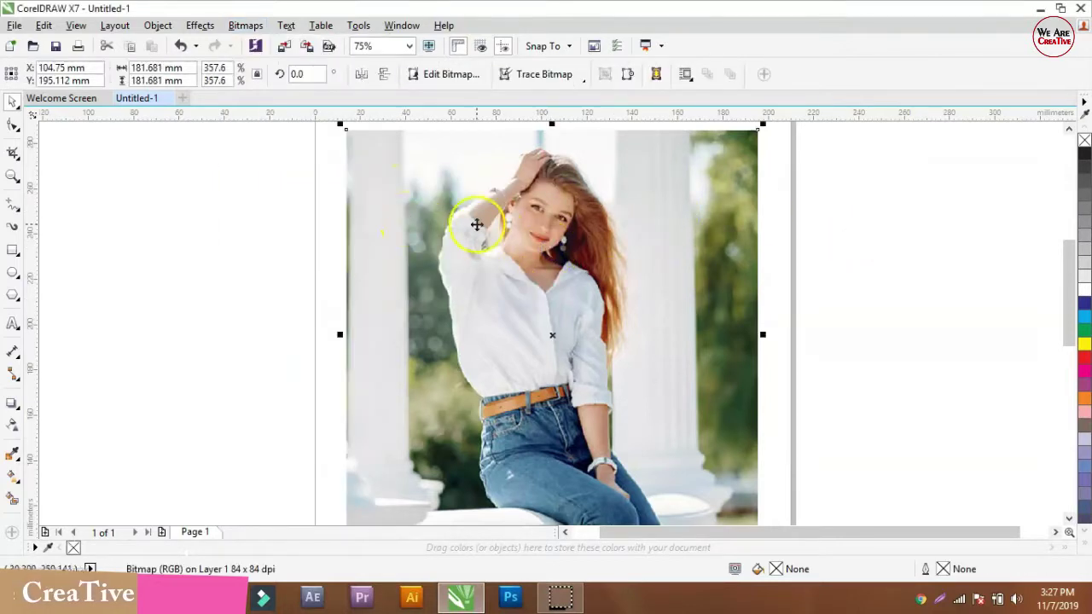
click(254, 25)
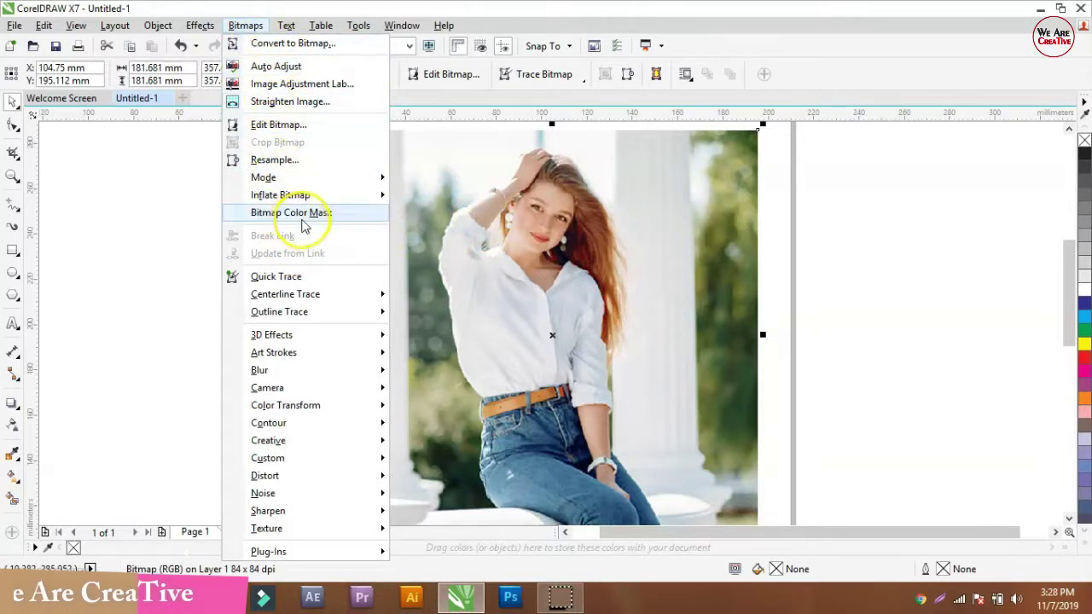
click(922, 244)
click(889, 246)
- Select the photo of the woman and open the Straighten Image dialog for it
click(624, 238)
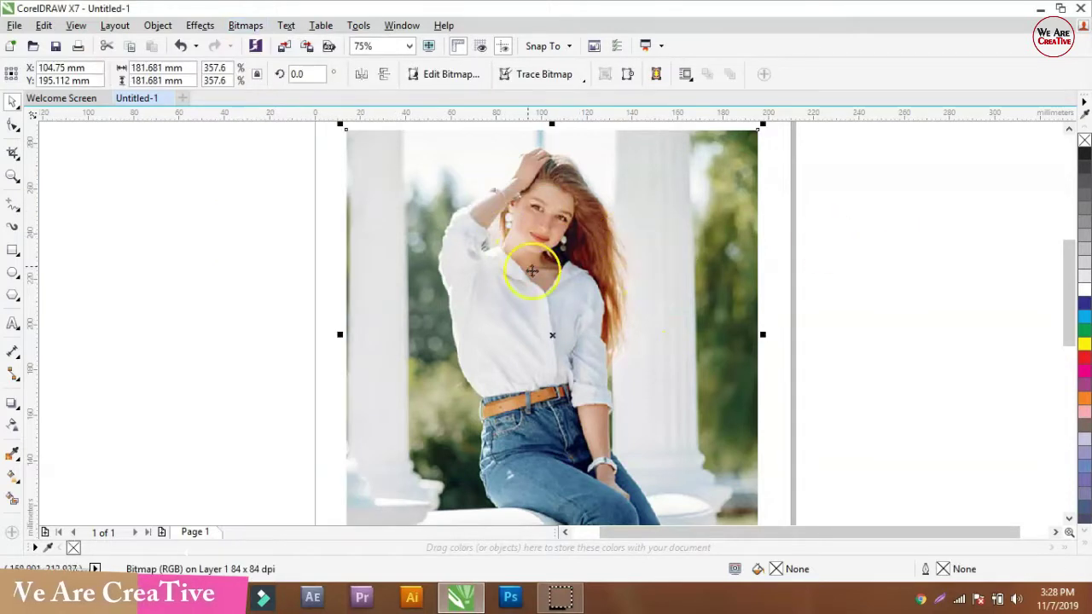
click(245, 26)
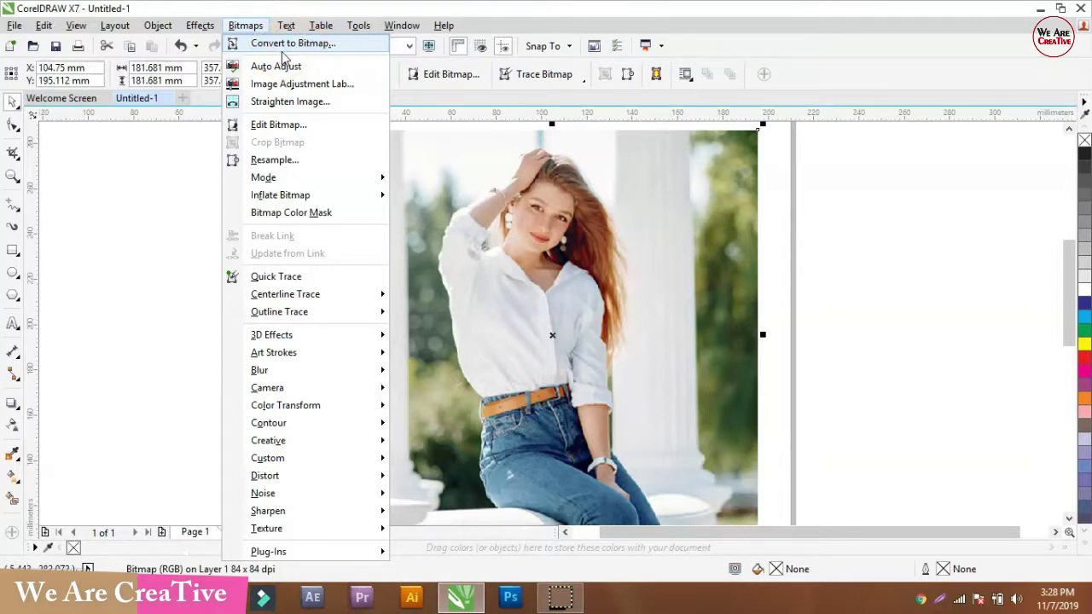
click(304, 103)
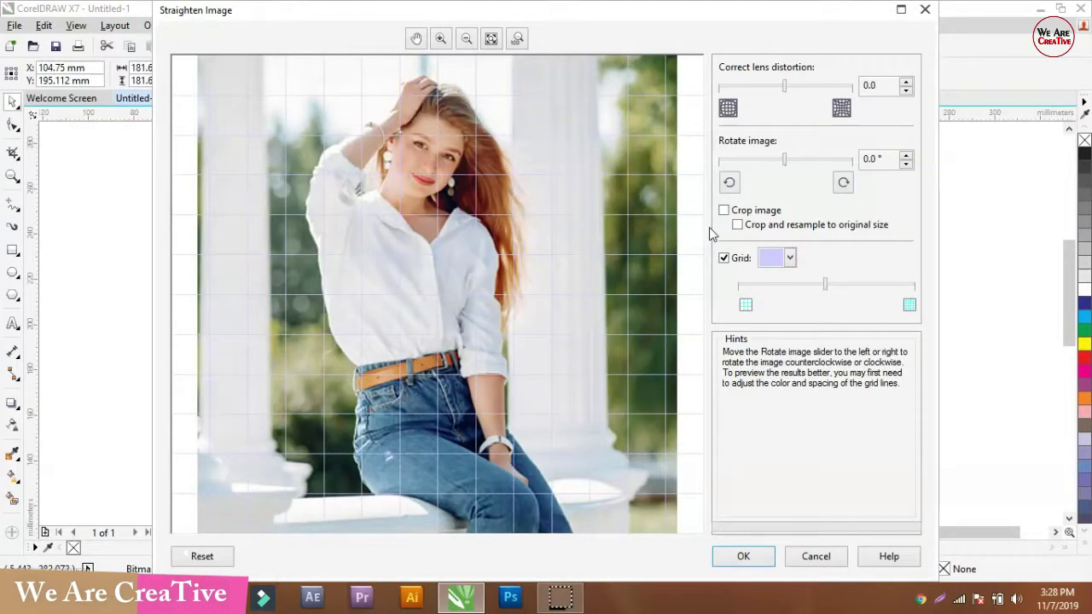
- Examine the woman's face and upper body in the Straighten Image preview at different zoom levels
click(416, 38)
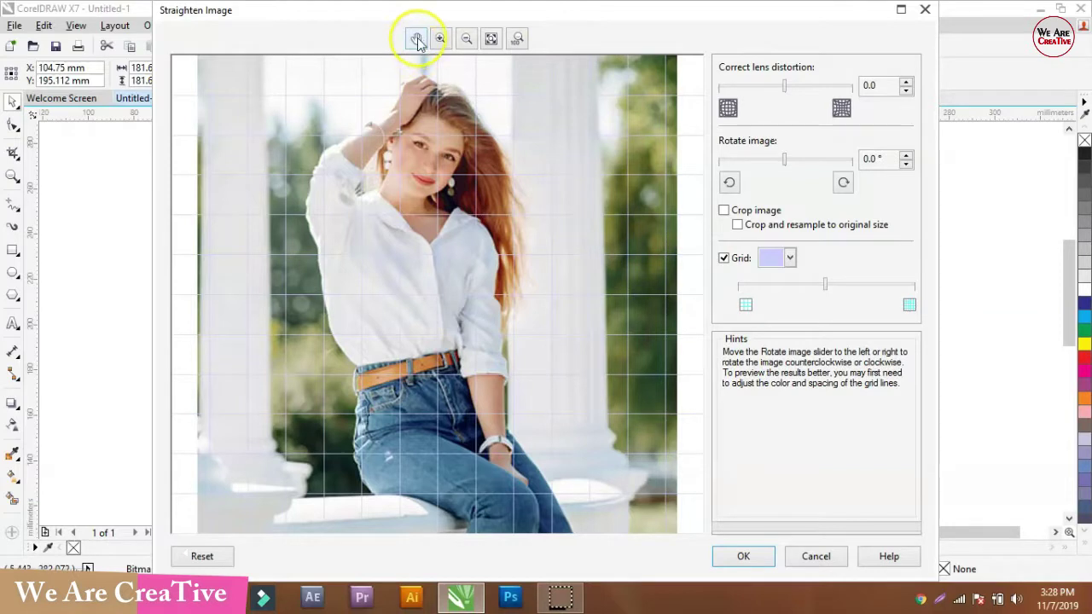
drag(433, 175, 394, 175)
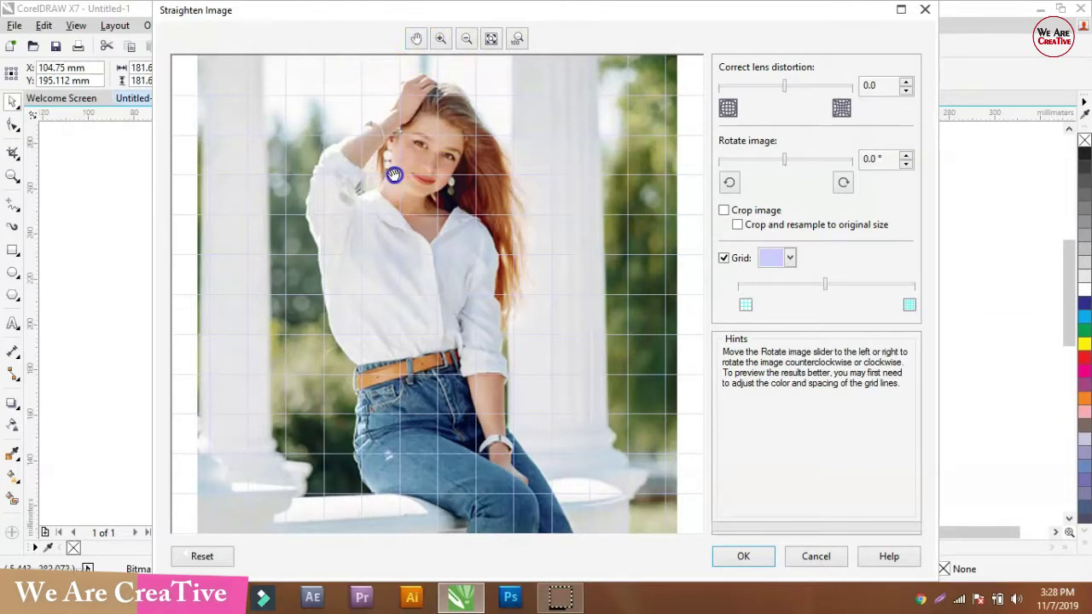
click(440, 38)
click(399, 186)
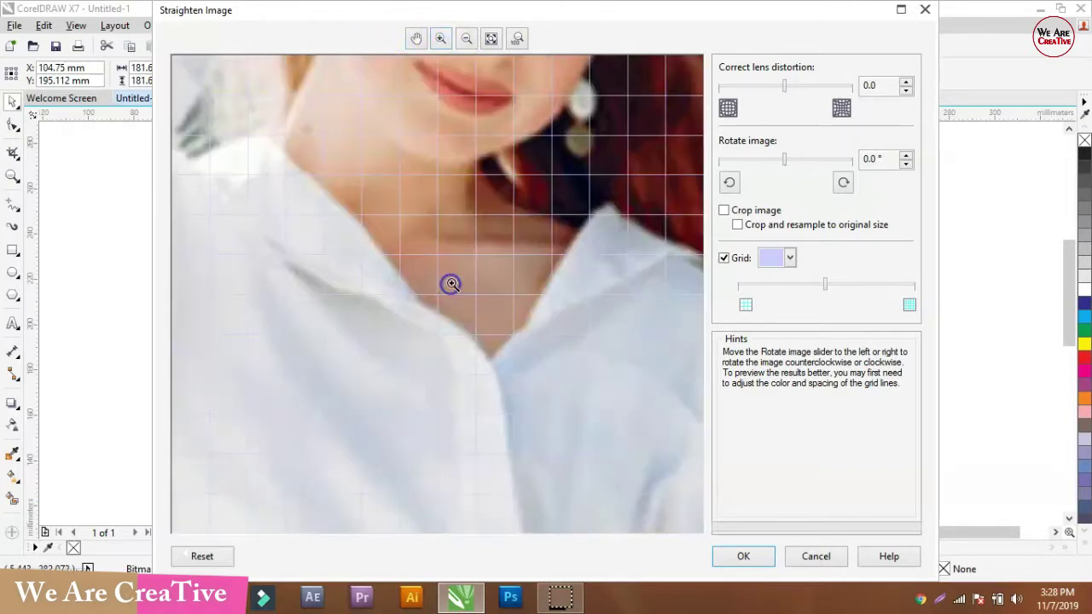
click(416, 39)
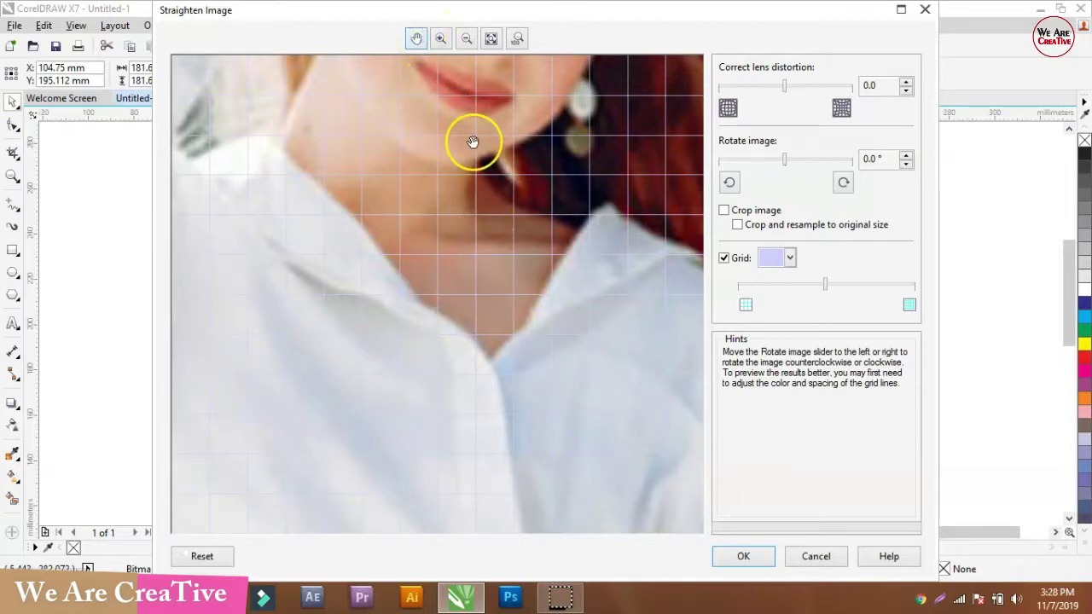
drag(470, 142, 483, 329)
click(468, 40)
click(443, 251)
click(383, 234)
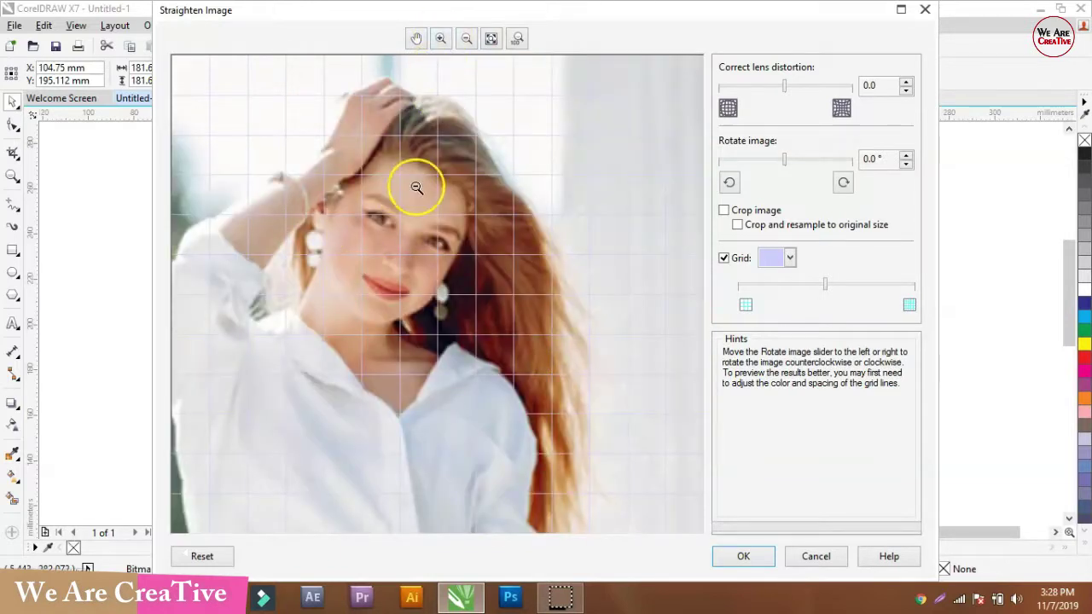
click(417, 38)
drag(413, 233, 507, 258)
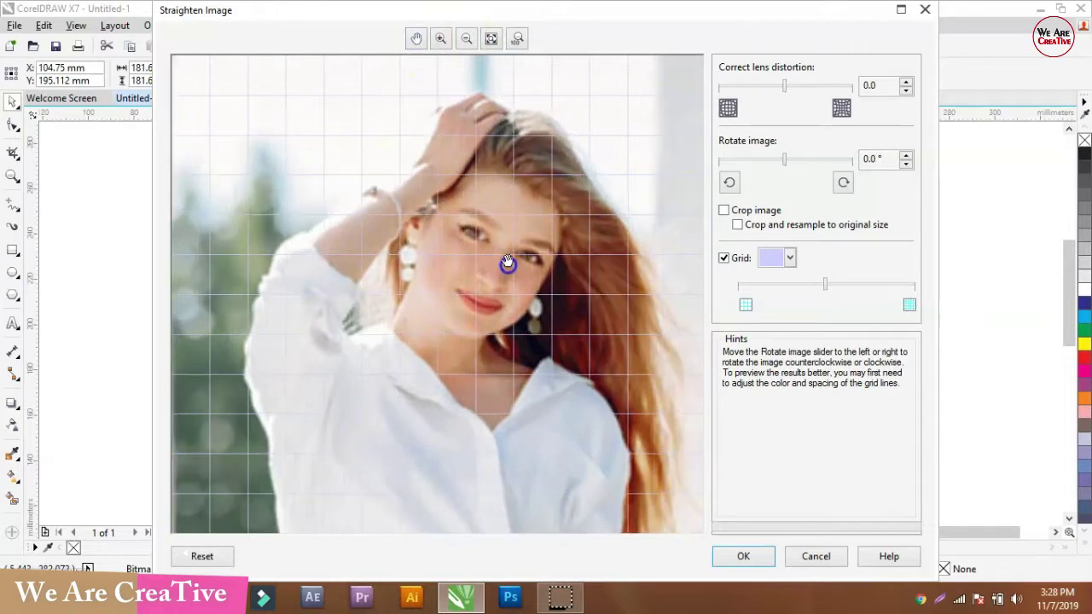
drag(424, 199, 480, 227)
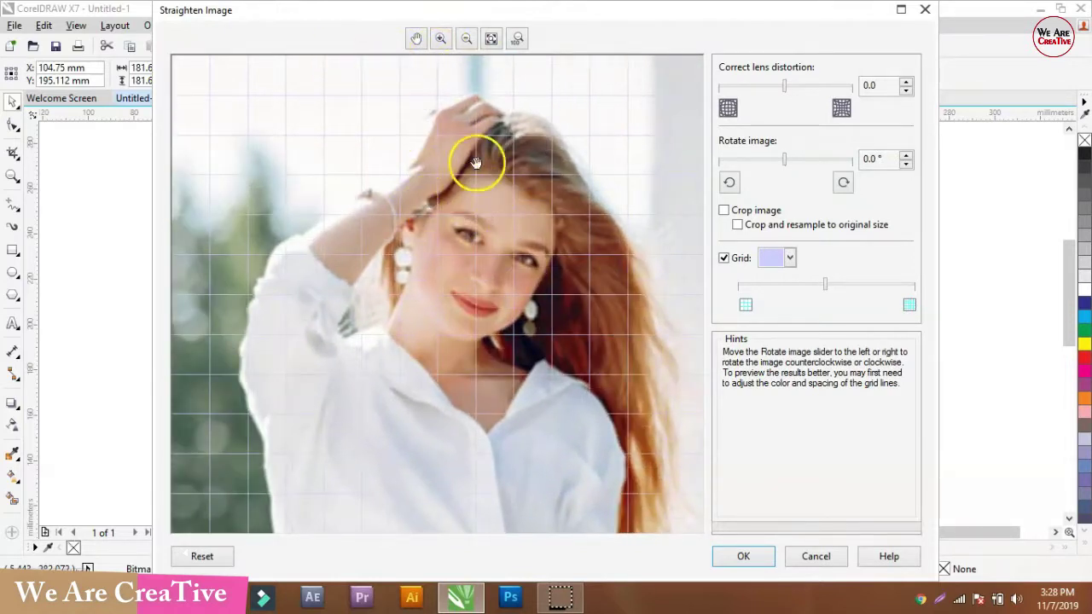
- Compare the fit-to-window view of the preview with its 100% view, ending on the whole photo
click(489, 40)
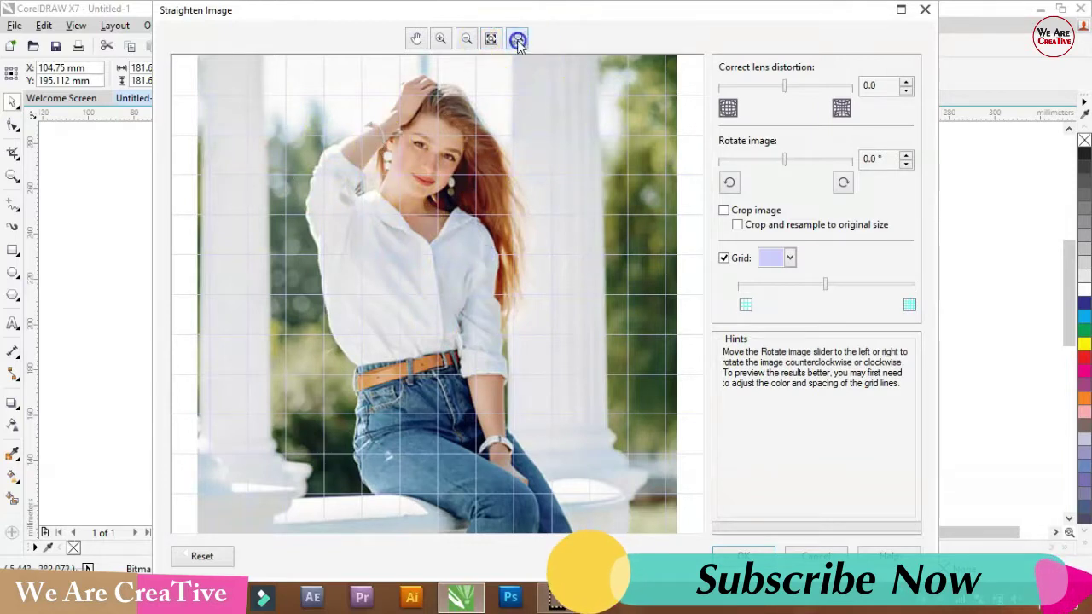
click(429, 170)
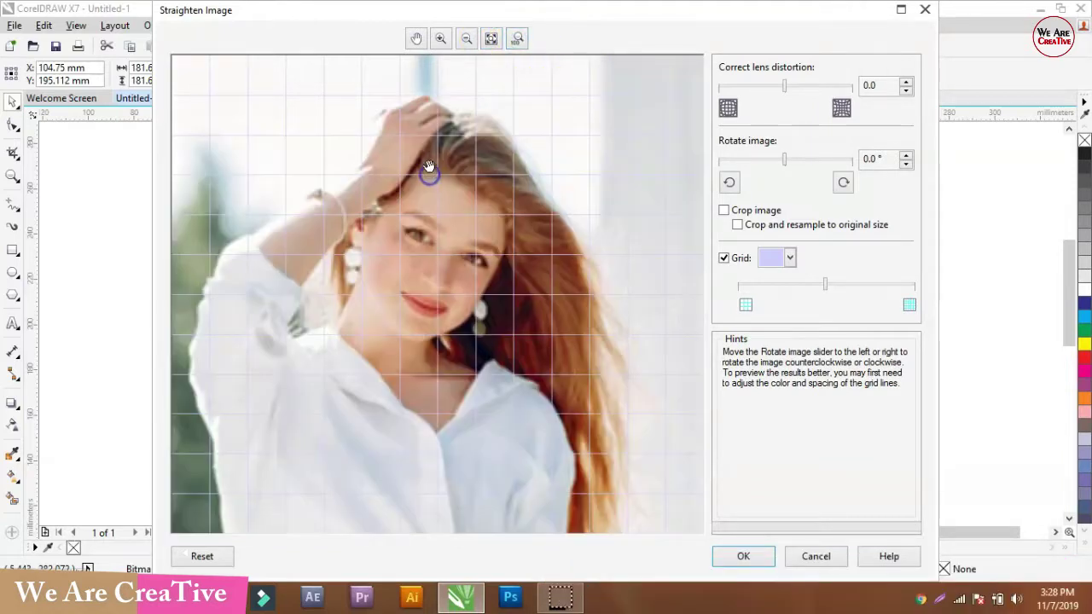
drag(390, 207, 378, 116)
click(491, 39)
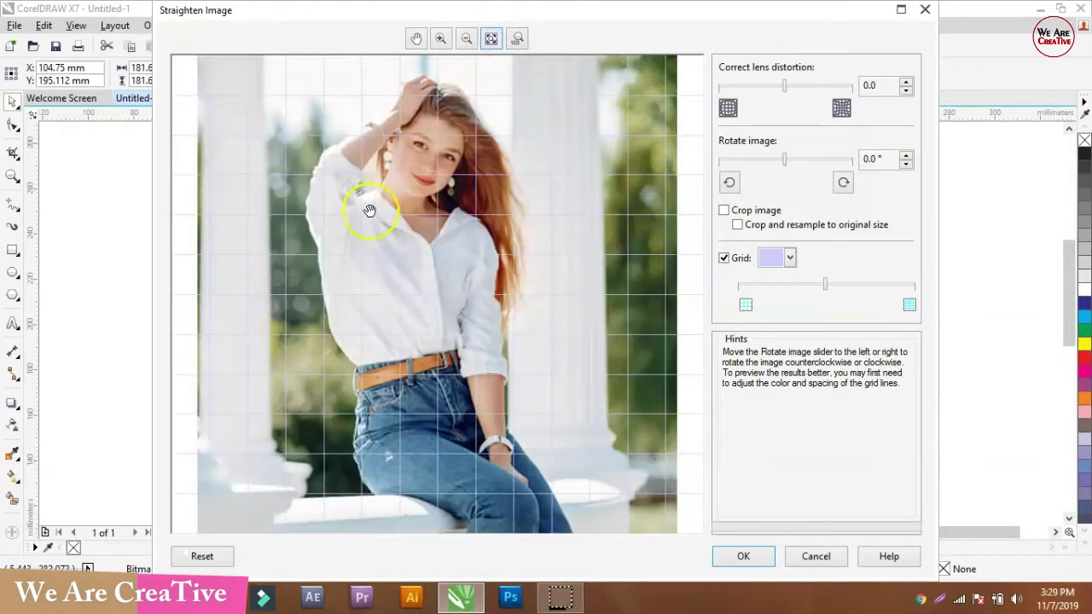
- Try pincushion distortion corrections of 35.3, 64.1 and 89.2 on the photo
mouse_move(800, 84)
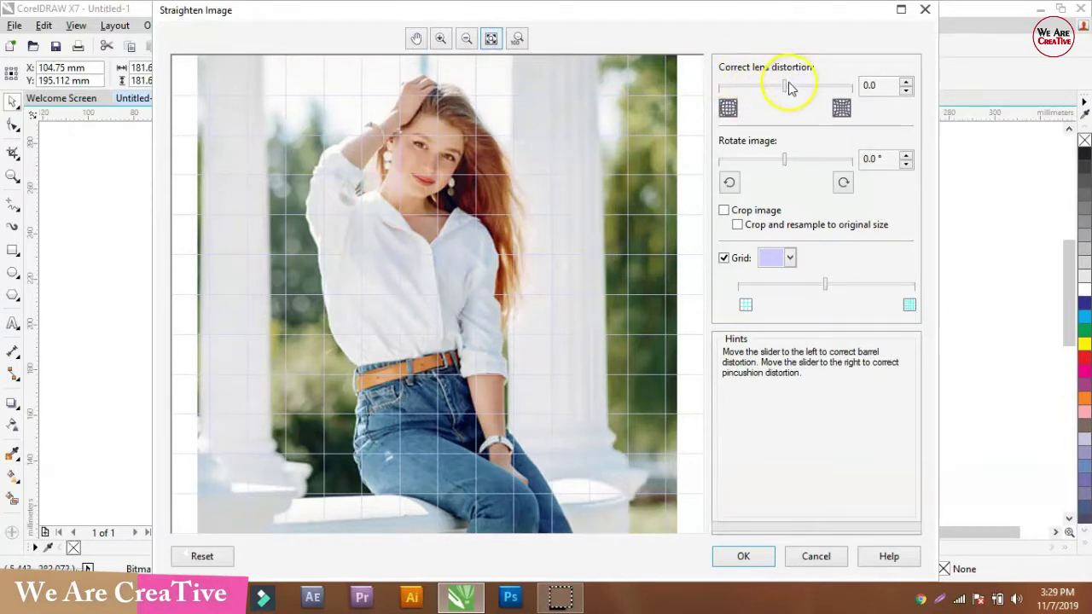
drag(785, 88, 796, 88)
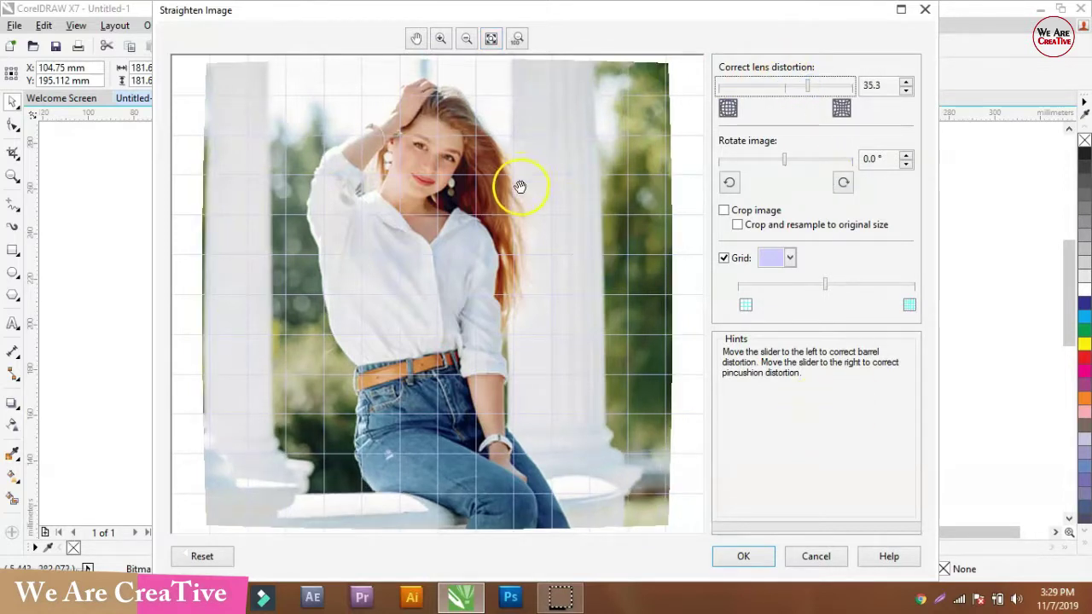
drag(805, 86, 829, 89)
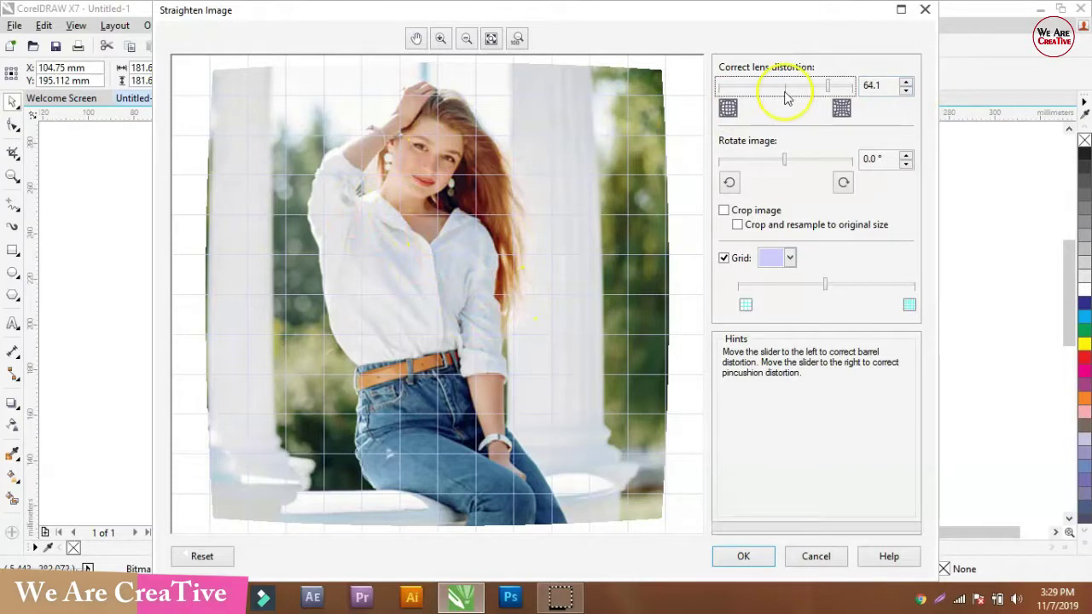
mouse_move(828, 87)
mouse_down()
mouse_move(843, 85)
mouse_move(841, 97)
mouse_up()
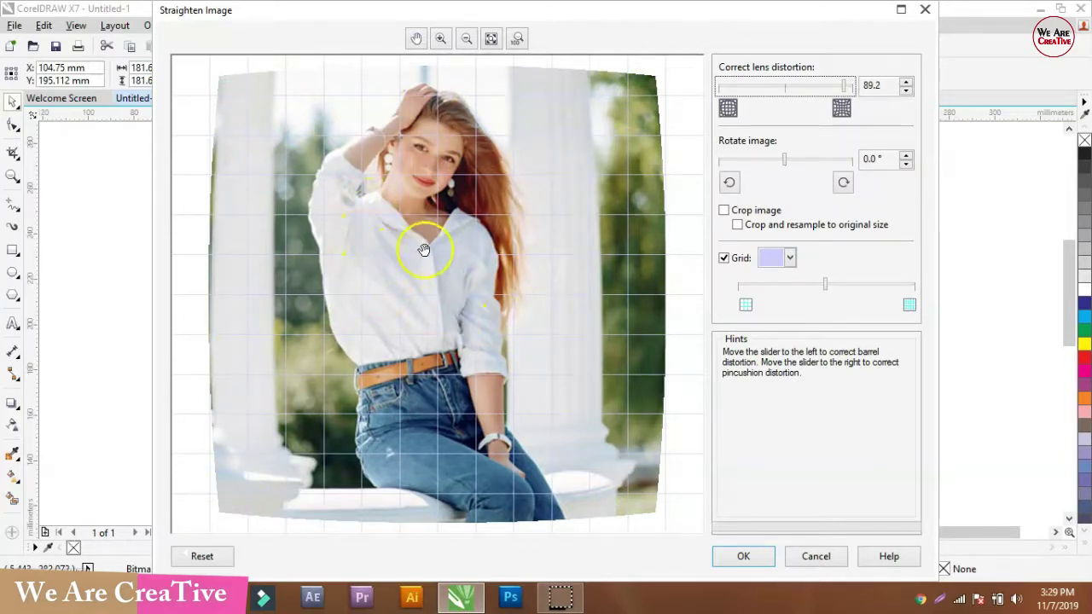
- Try barrel distortion corrections of -26.9 and -100.0, and finish with a lens distortion correction of 44.9
drag(842, 88, 768, 89)
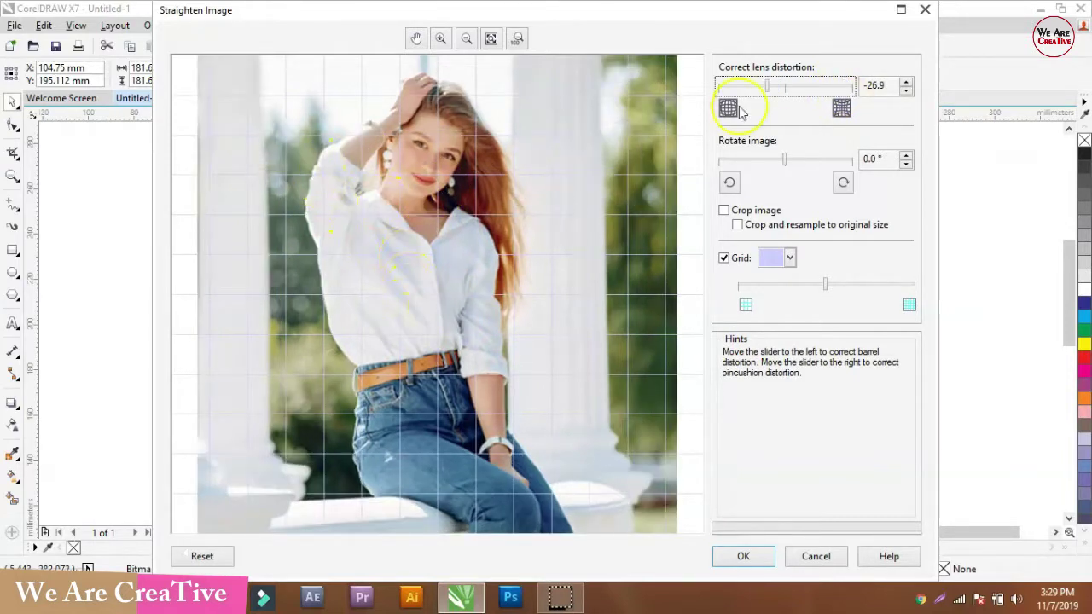
drag(729, 92, 704, 87)
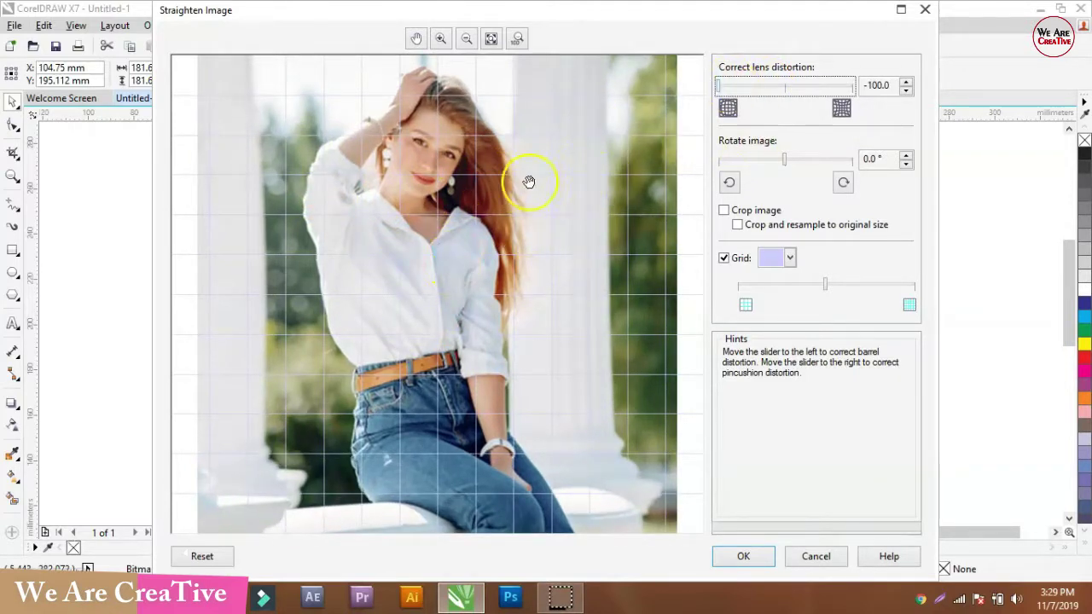
drag(732, 90, 721, 87)
drag(850, 92, 858, 95)
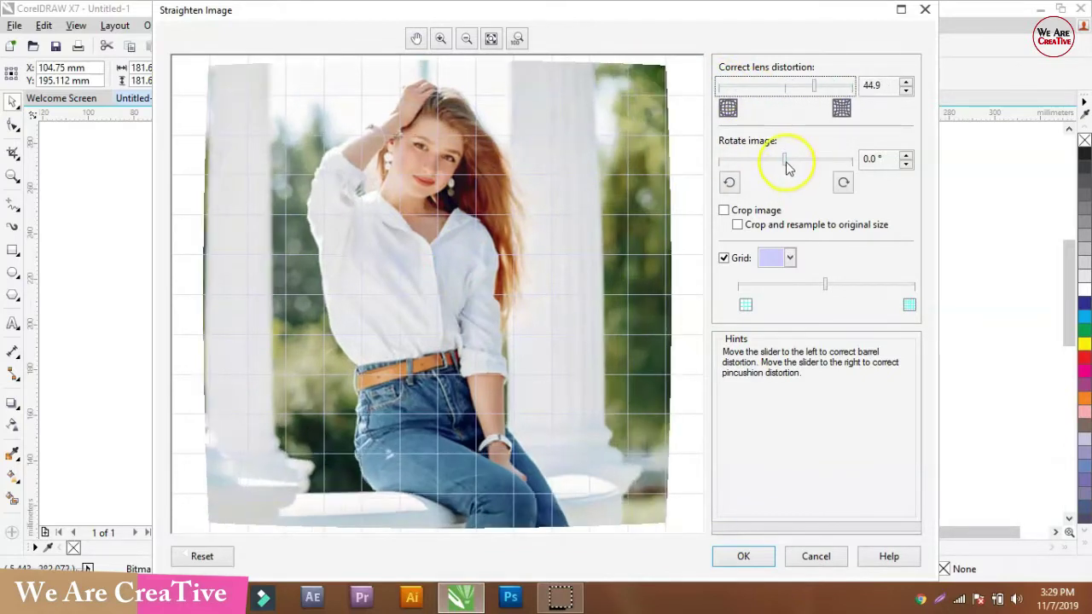
- Rotate the photo by -3.9° and try the Crop image option, leaving it off
mouse_move(785, 162)
mouse_down()
mouse_move(735, 162)
mouse_move(811, 161)
mouse_move(863, 139)
mouse_move(767, 160)
mouse_up()
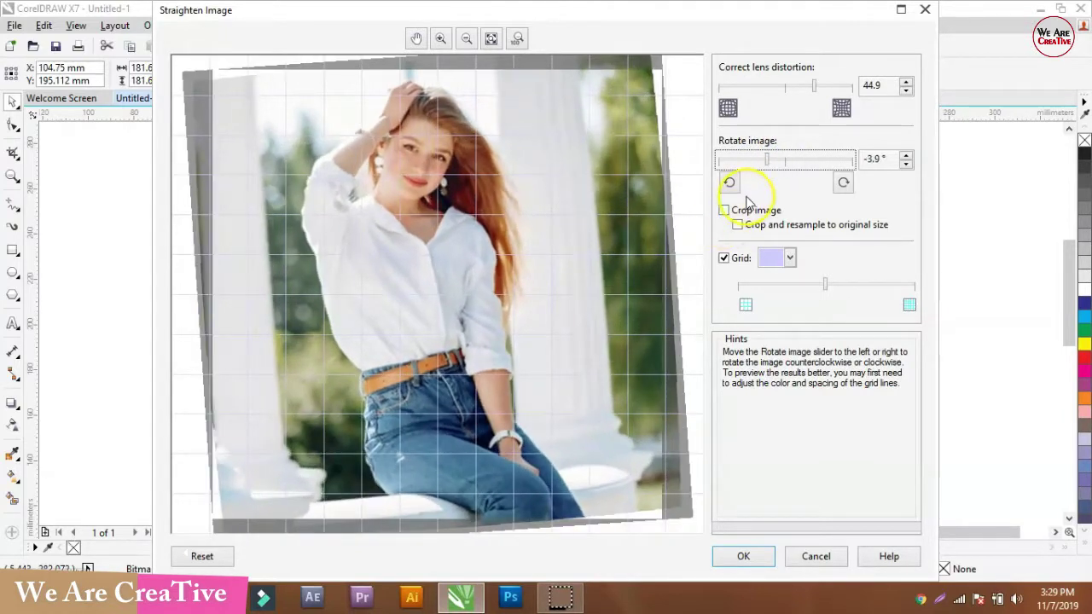
click(724, 210)
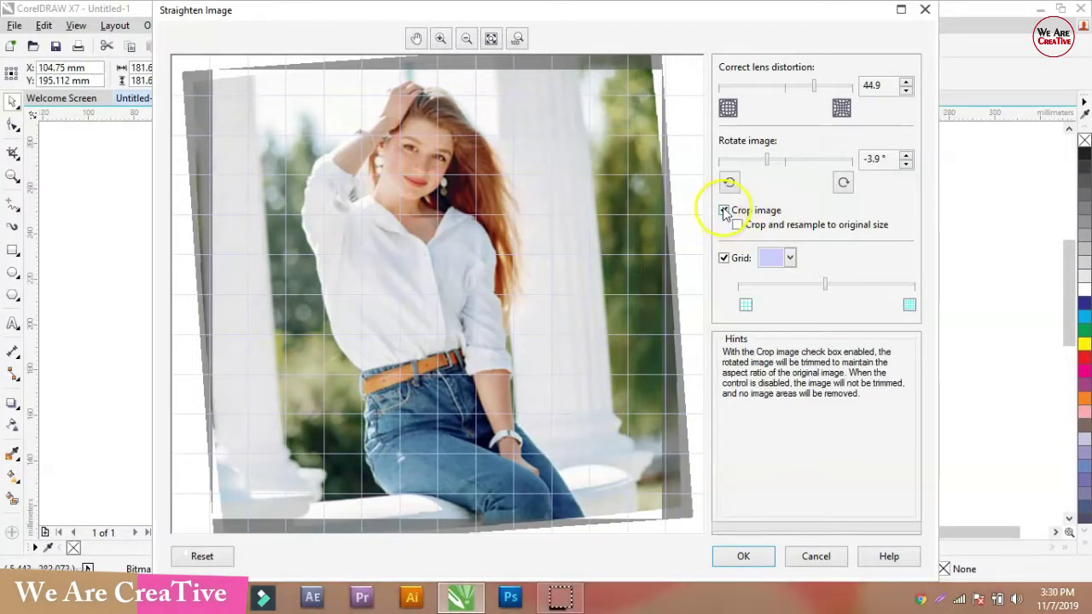
click(723, 210)
click(723, 212)
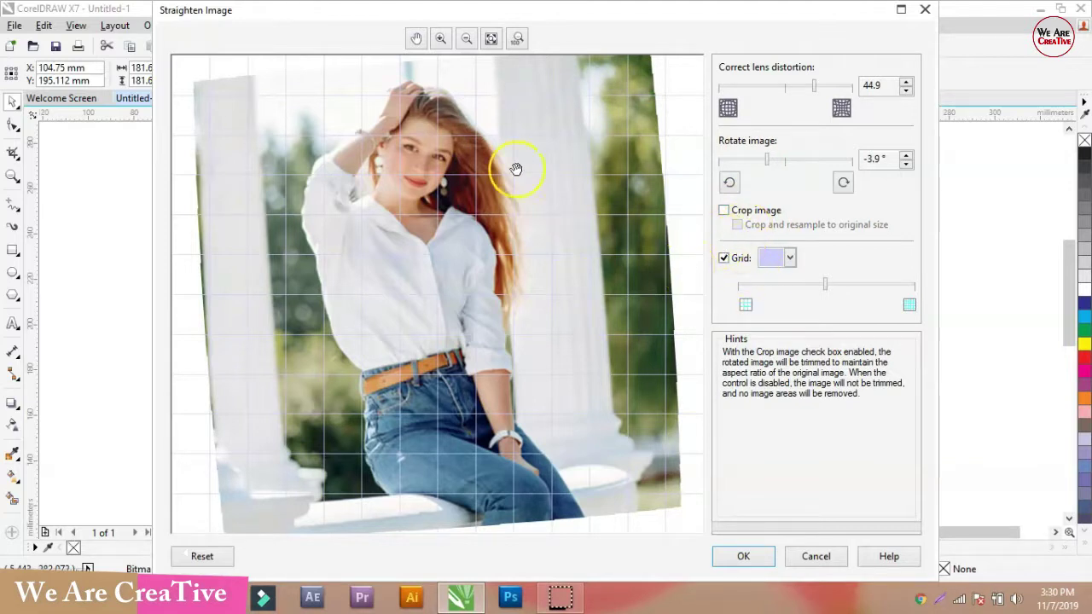
- Change the preview grid colour to red and make the grid cells smaller
click(775, 259)
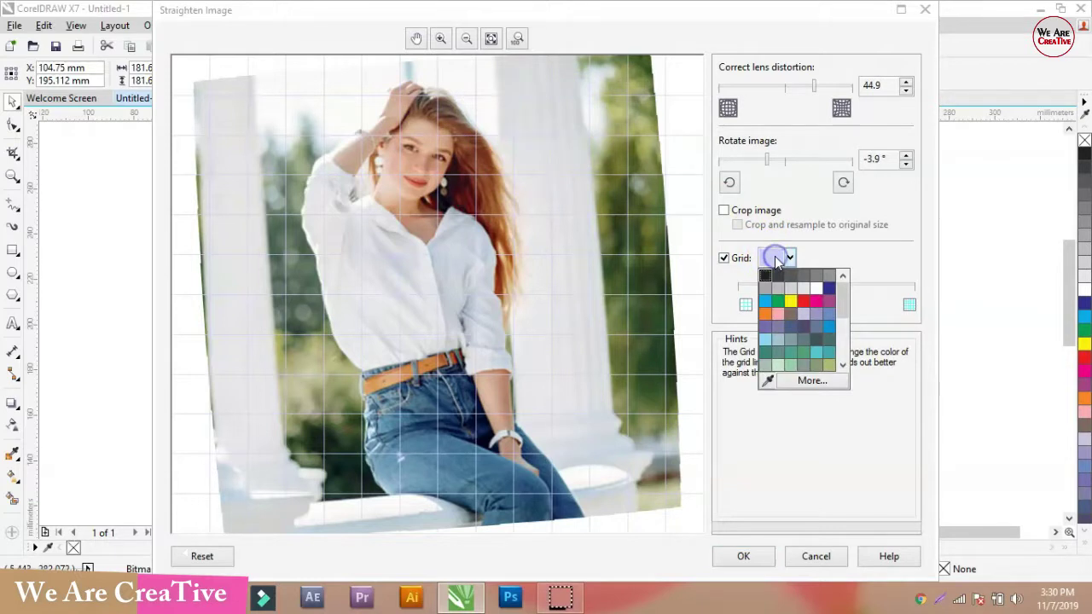
click(785, 296)
click(779, 262)
click(802, 298)
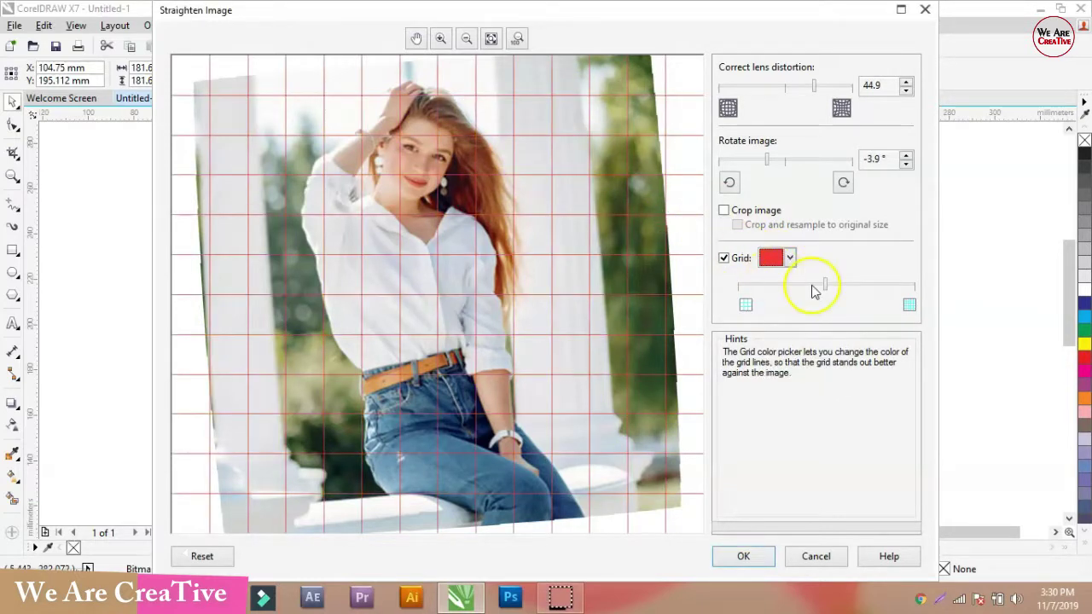
drag(825, 288, 860, 287)
drag(419, 182, 497, 209)
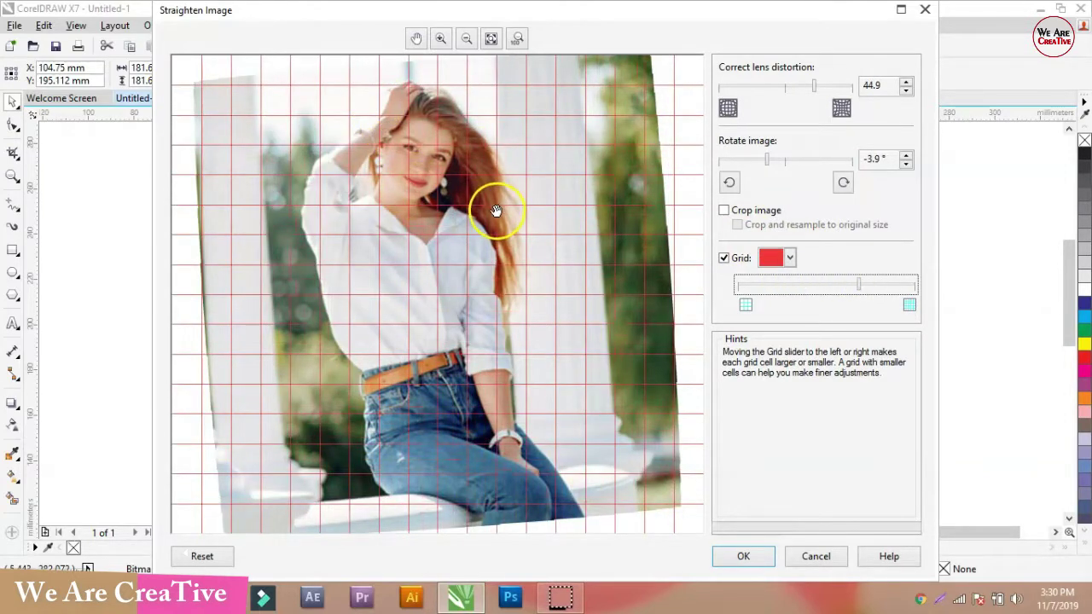
- Try lens distortion corrections of 97.6 and -7.8 and slightly larger grid cells, and discard all straightening changes
click(815, 87)
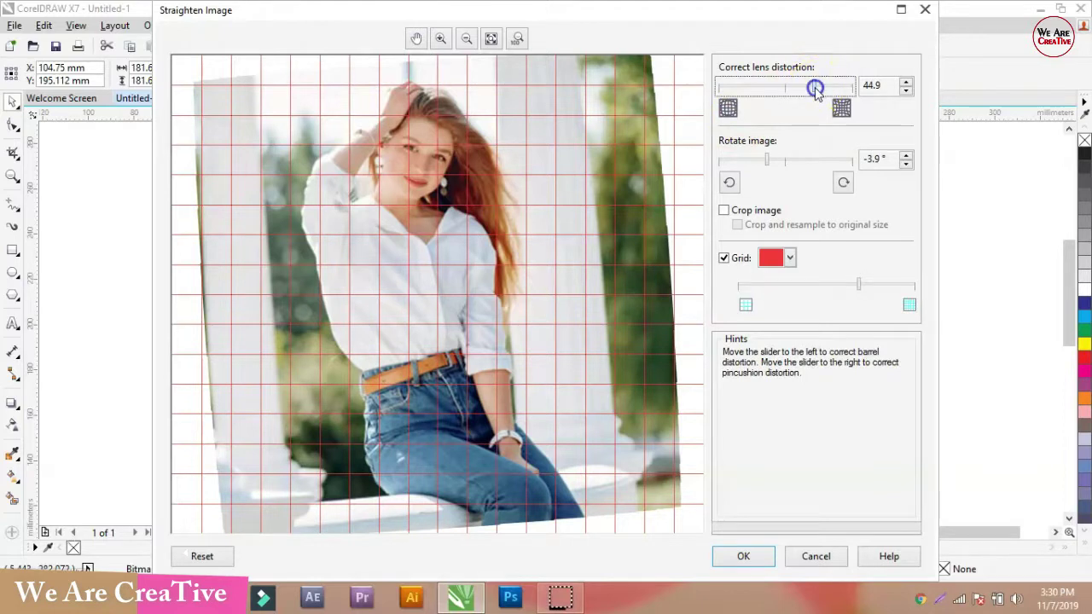
drag(836, 85, 839, 86)
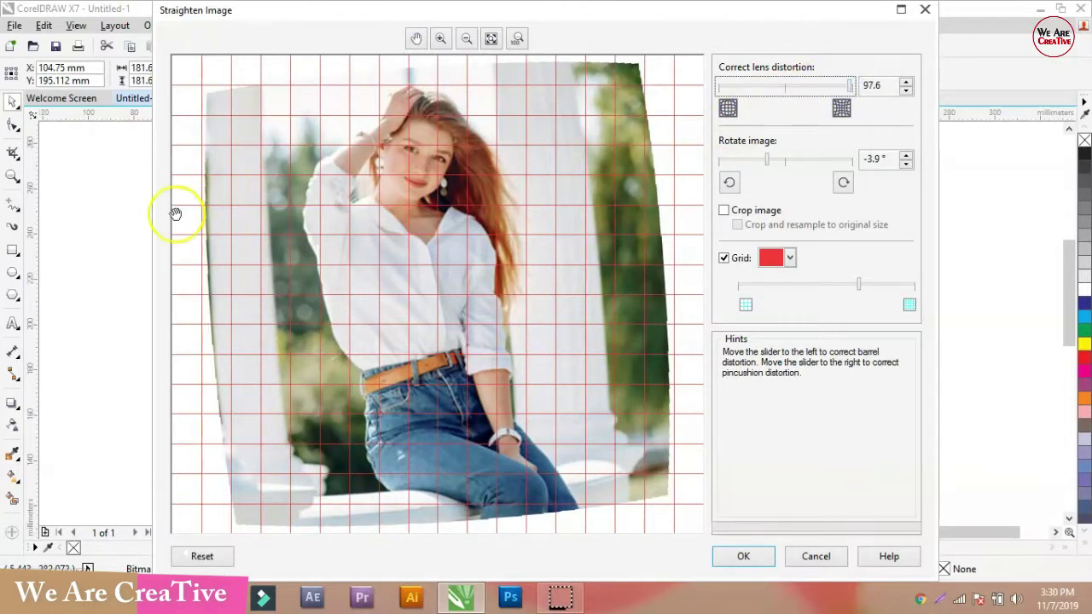
click(850, 86)
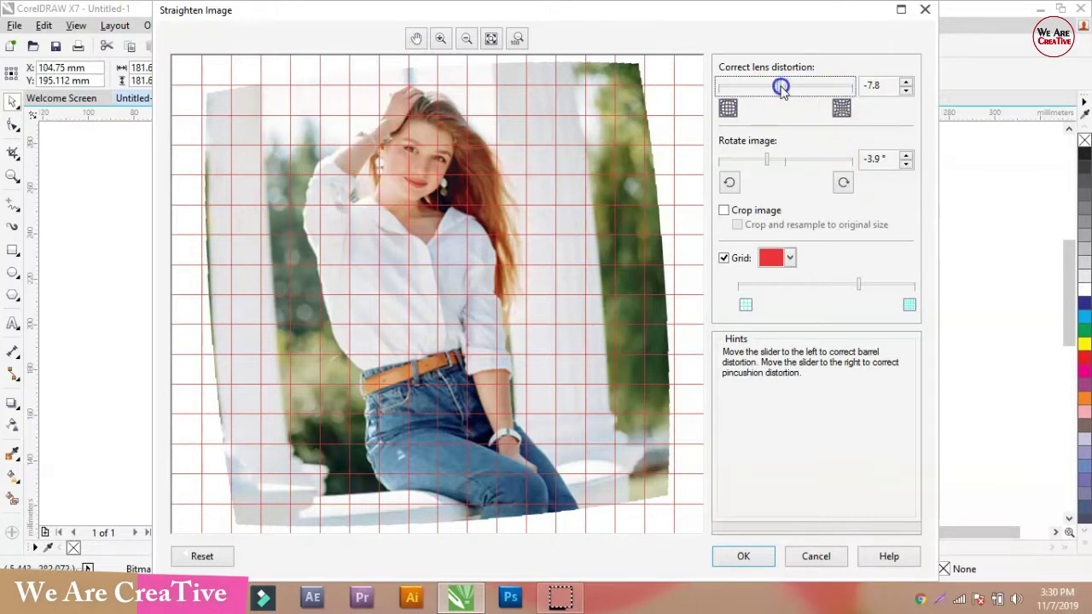
mouse_move(861, 288)
mouse_down()
mouse_move(824, 283)
mouse_move(848, 285)
mouse_up()
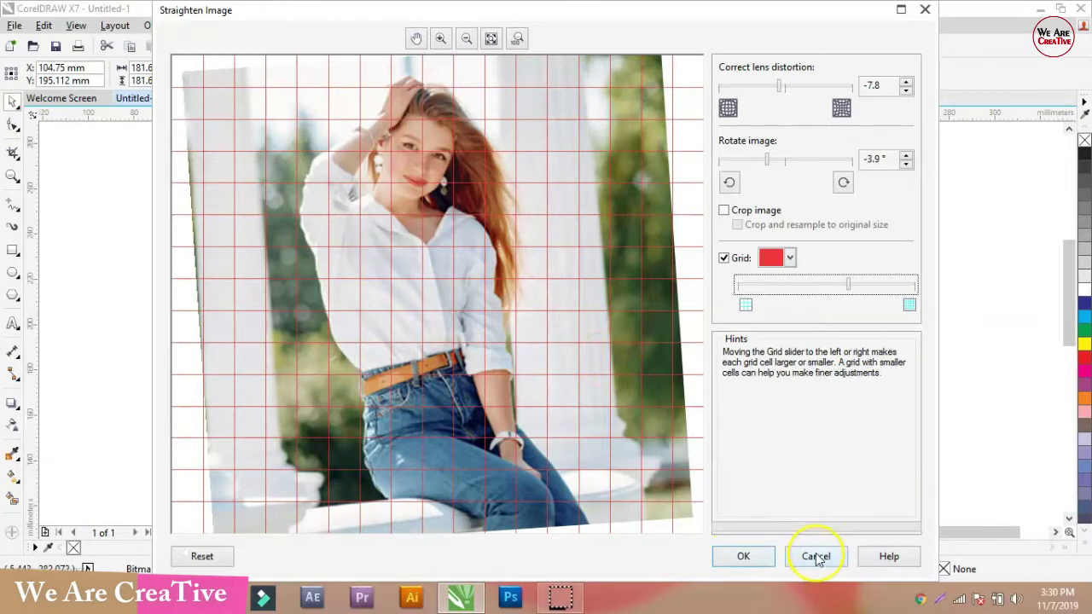
click(816, 556)
- Open the Resample settings for the photo and move the dialog away from the subject's face
click(244, 26)
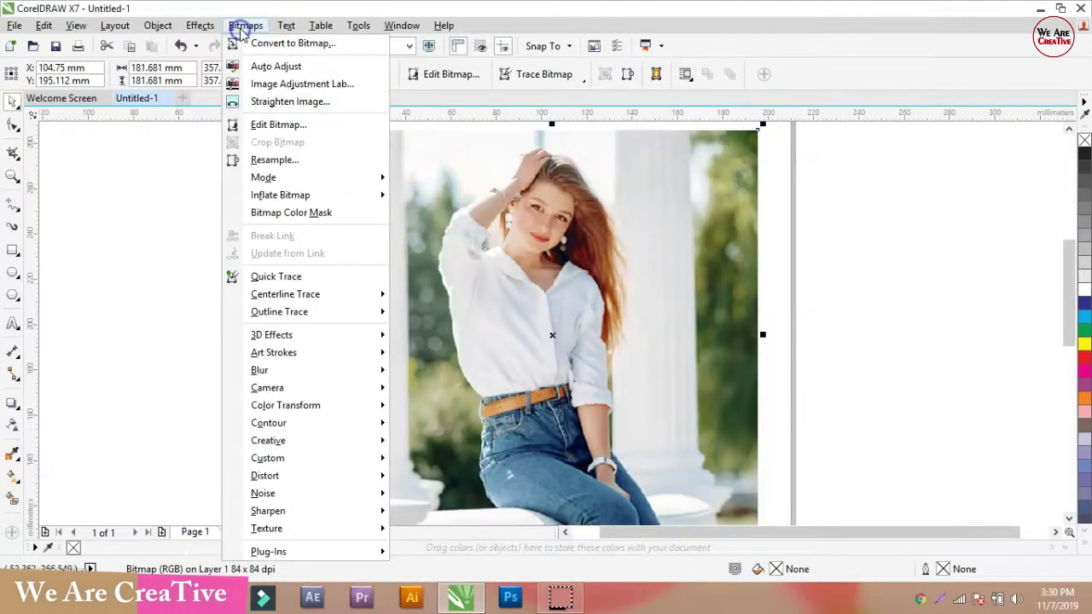
click(291, 140)
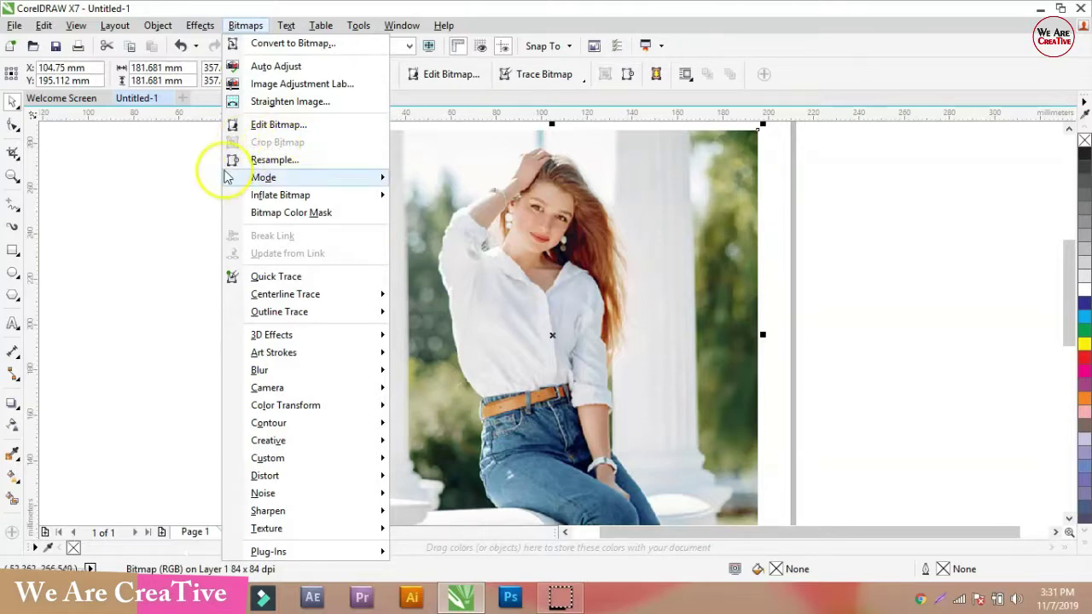
click(279, 161)
drag(539, 183, 561, 154)
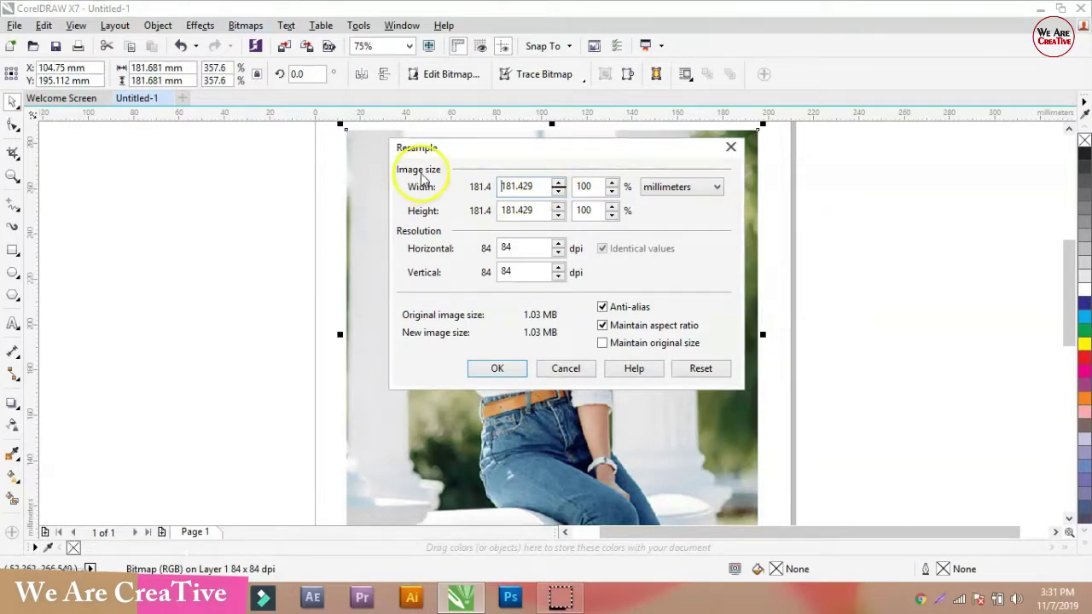
drag(549, 149, 709, 180)
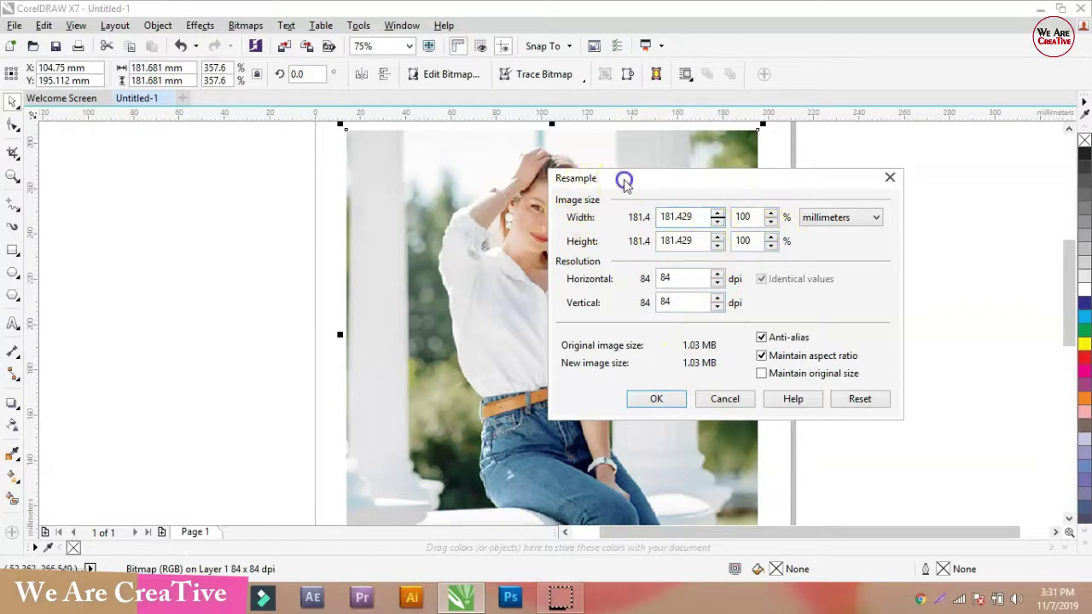
drag(624, 180, 606, 180)
- Try a 101% image size in millimeters, return it to 100%, and cancel the resampling
click(799, 219)
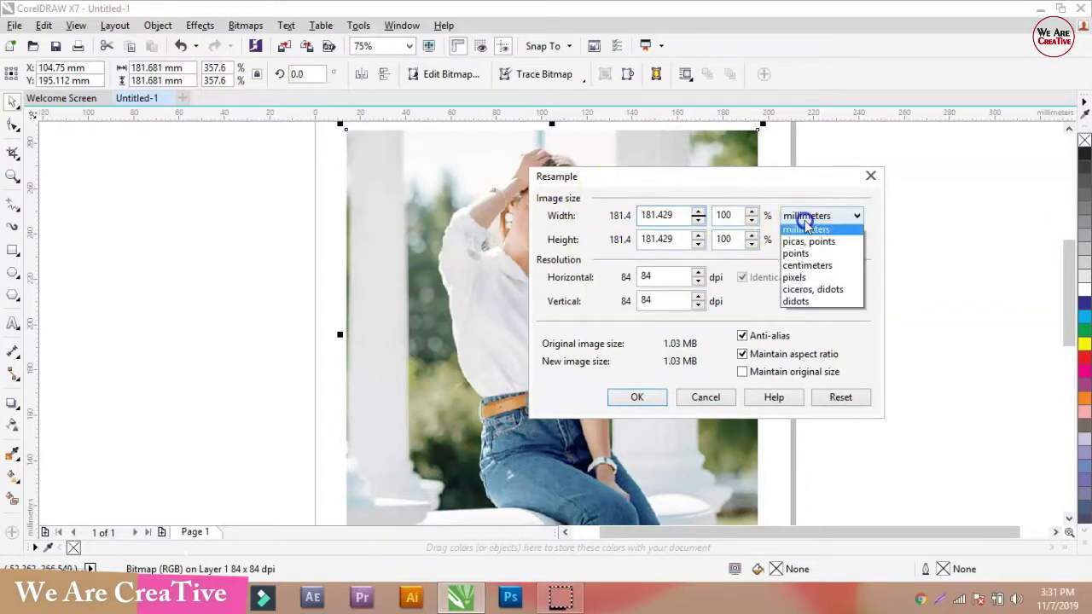
click(804, 246)
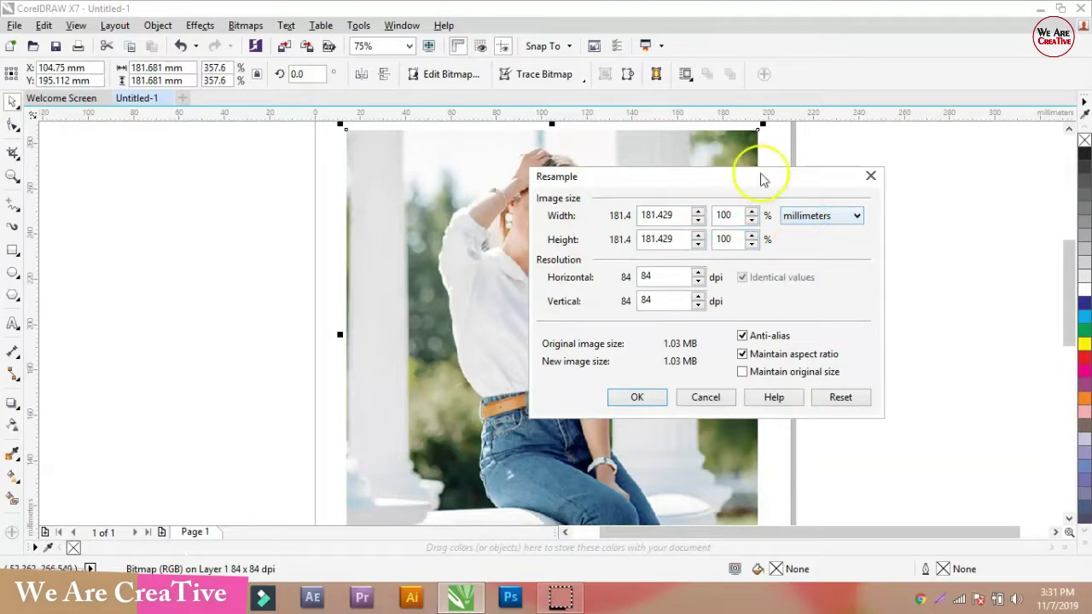
click(752, 211)
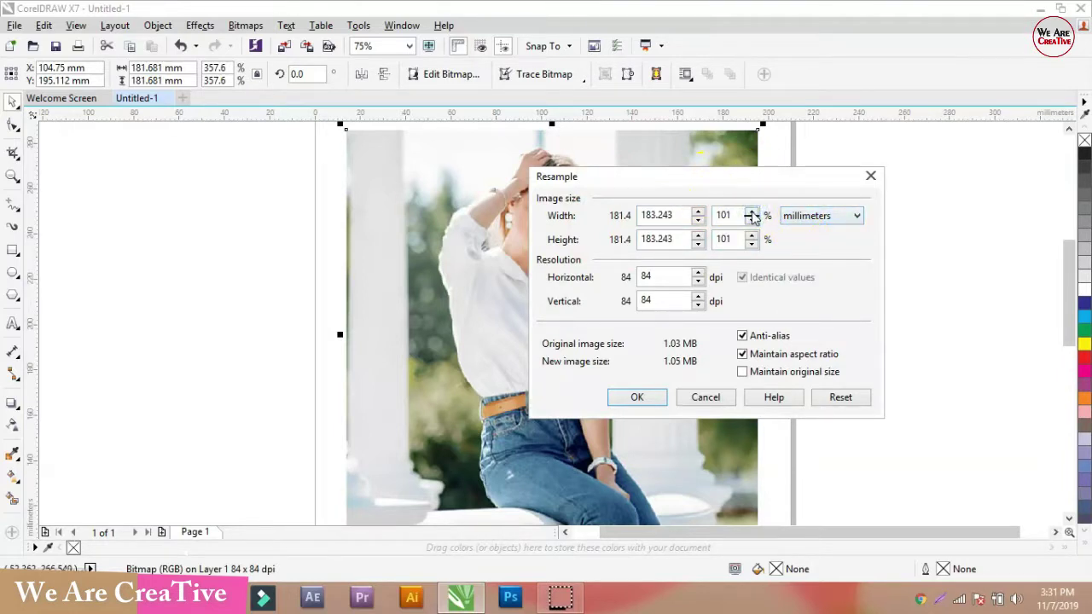
click(751, 220)
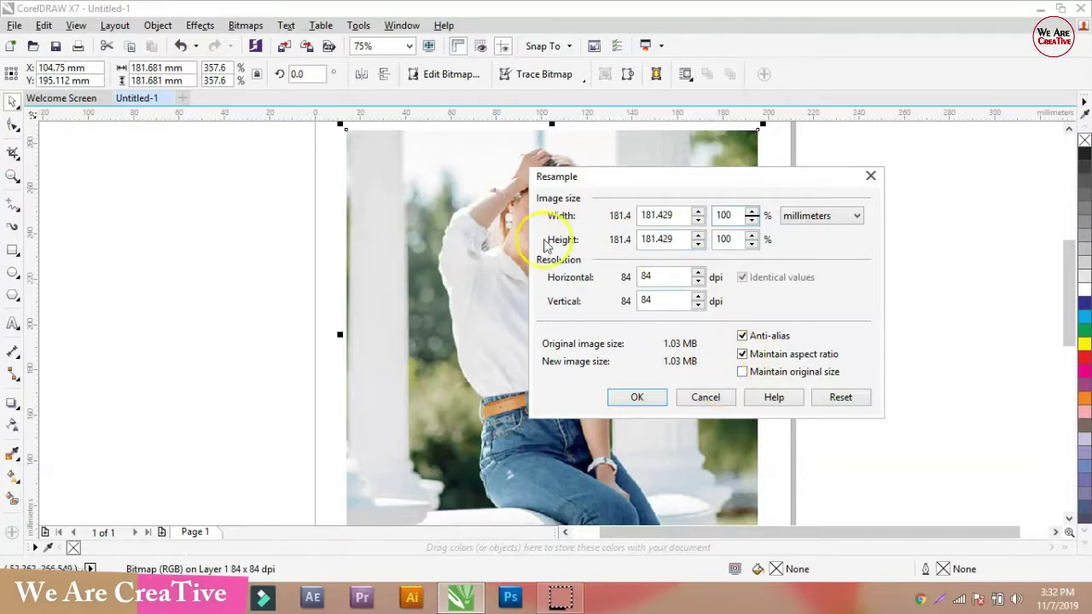
click(708, 400)
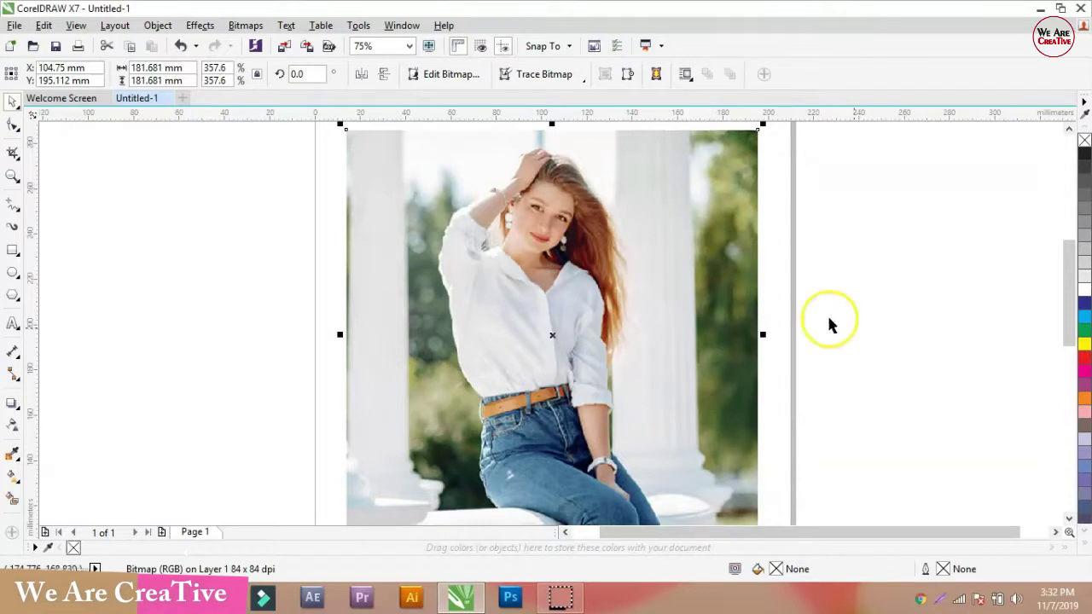
- Start a Black and White (1-bit) conversion of the photo and centre its preview on the face
click(245, 25)
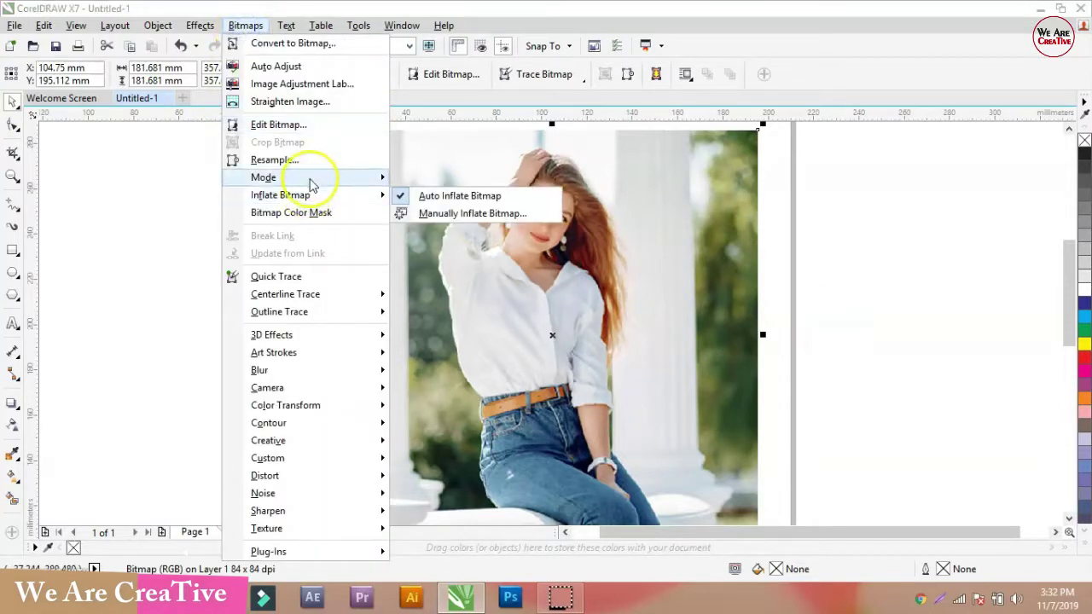
mouse_move(312, 183)
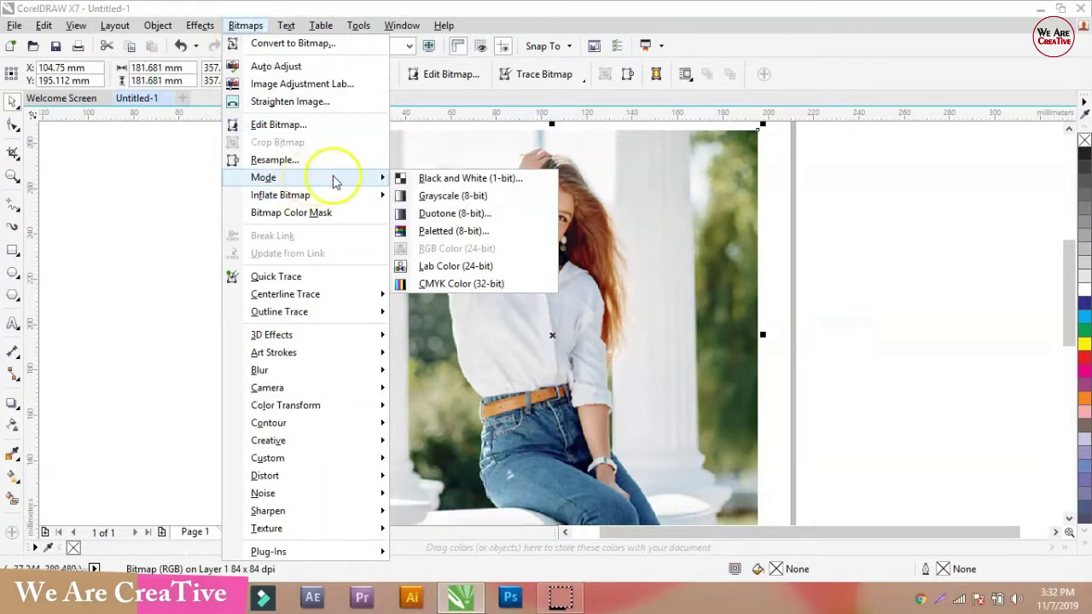
click(443, 183)
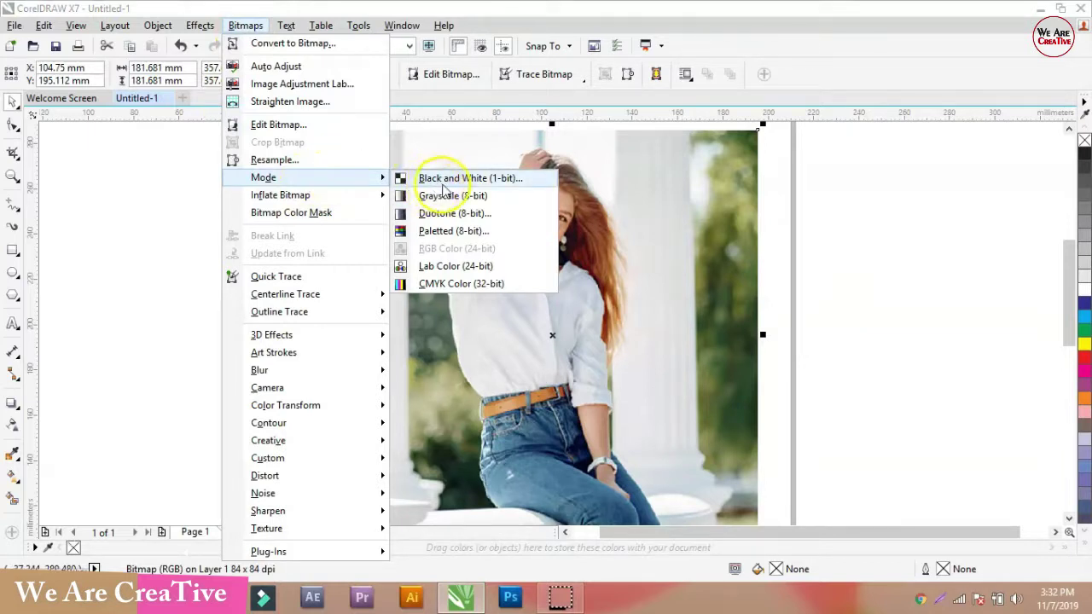
click(443, 183)
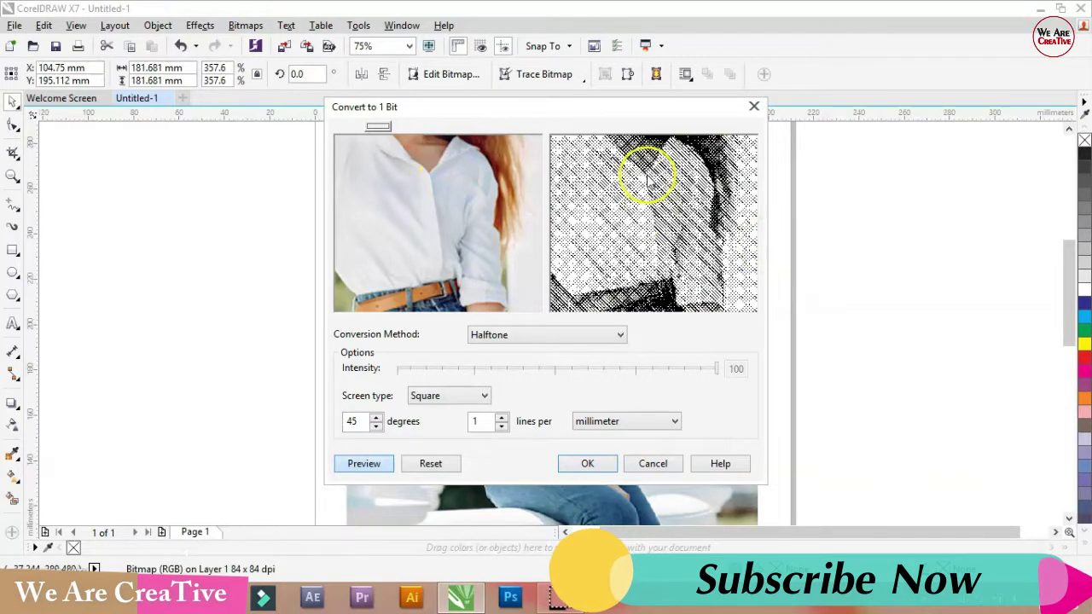
drag(427, 171, 432, 248)
drag(433, 209, 452, 206)
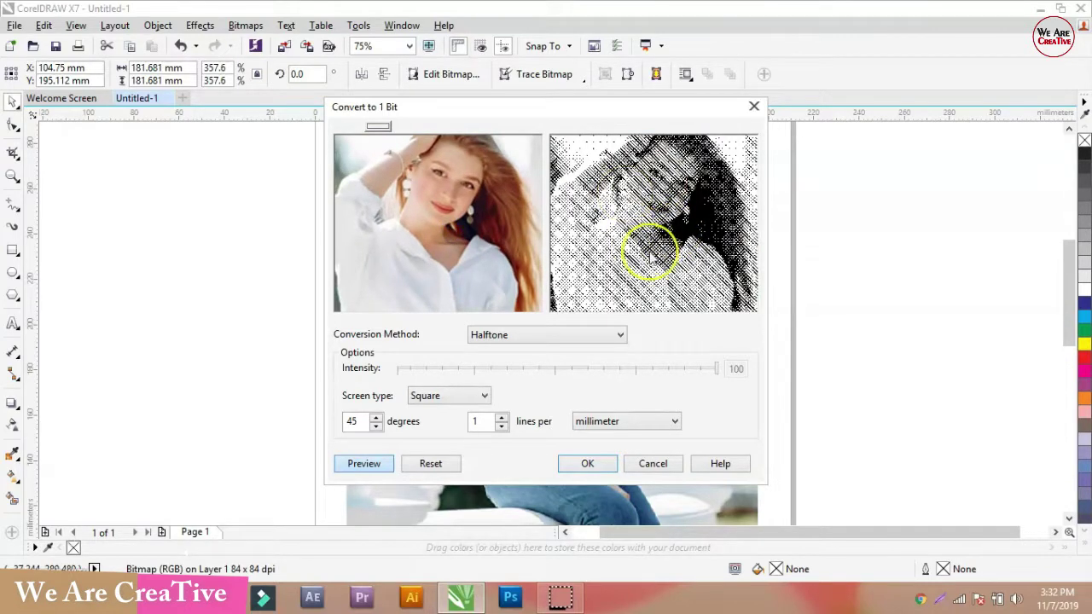
- Preview the photo with the Line Art conversion method
click(539, 337)
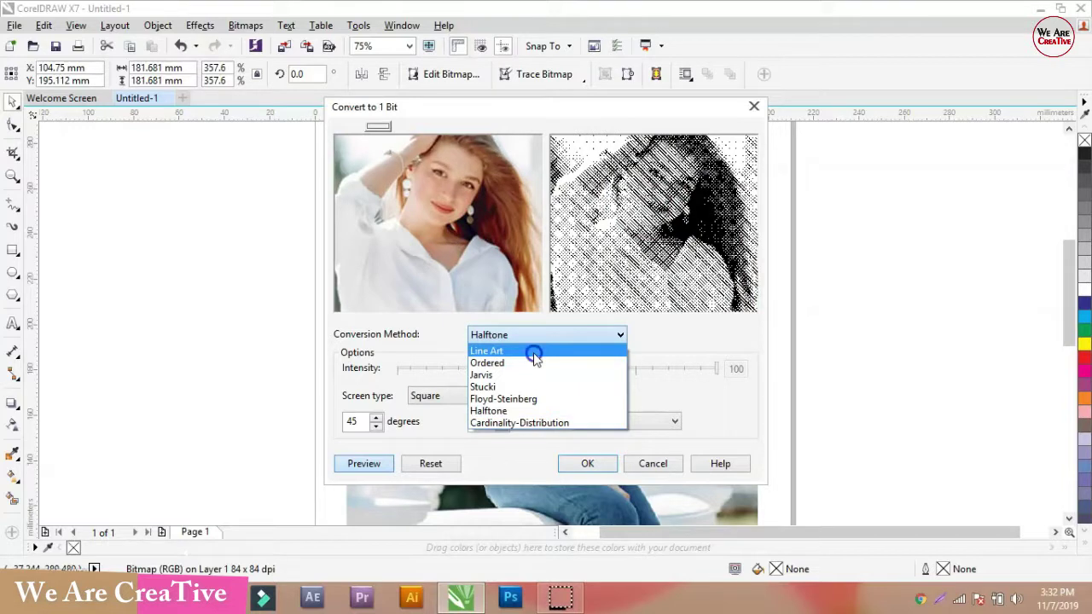
click(534, 354)
drag(661, 173, 535, 266)
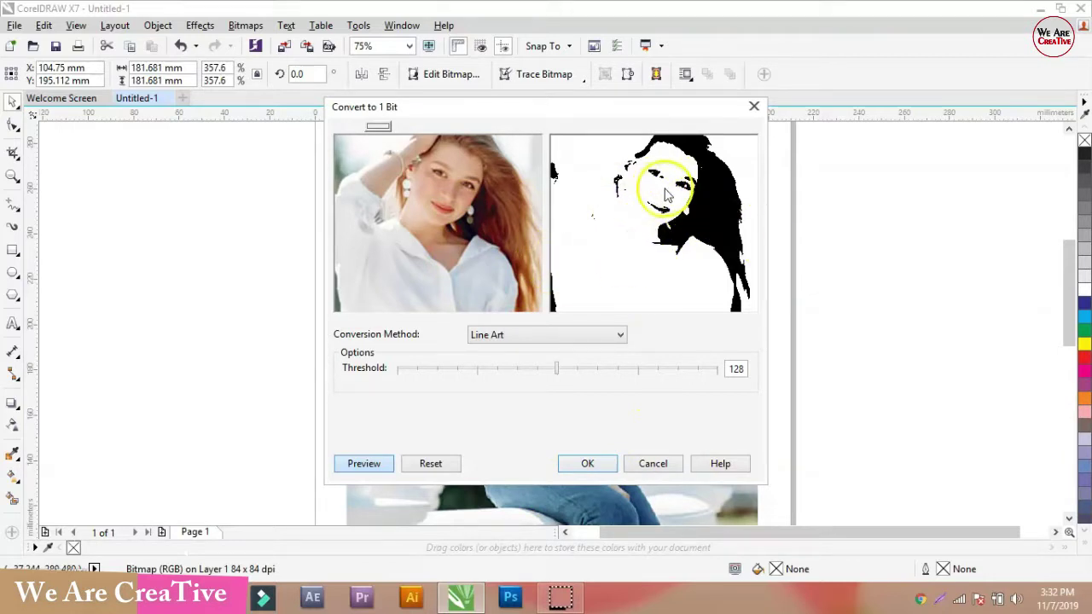
- Preview the Ordered conversion method at intensities of 29 and 85
click(495, 338)
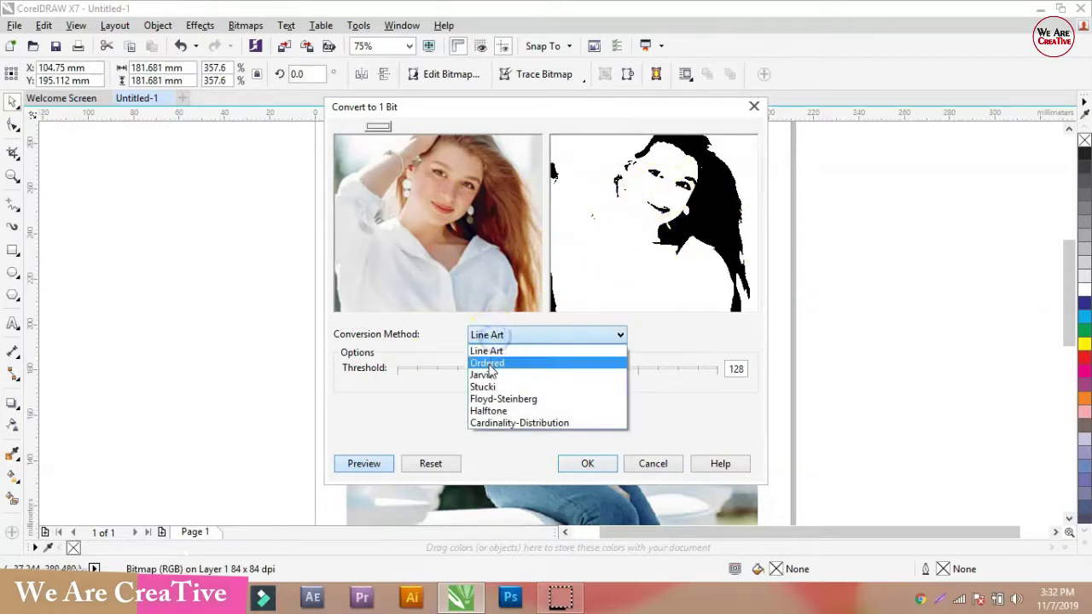
click(499, 365)
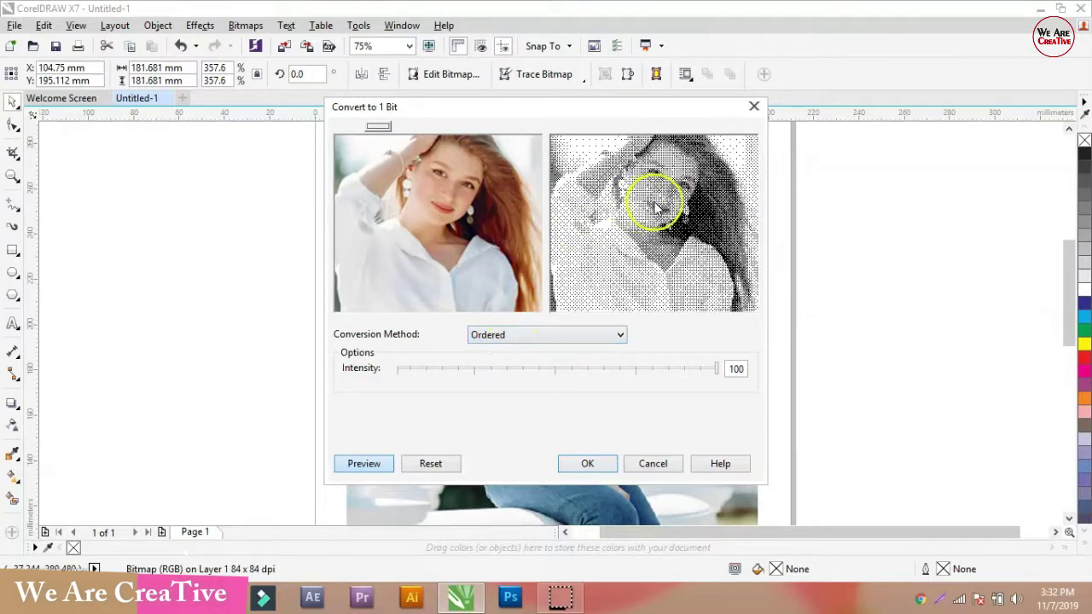
click(642, 372)
drag(601, 381, 483, 370)
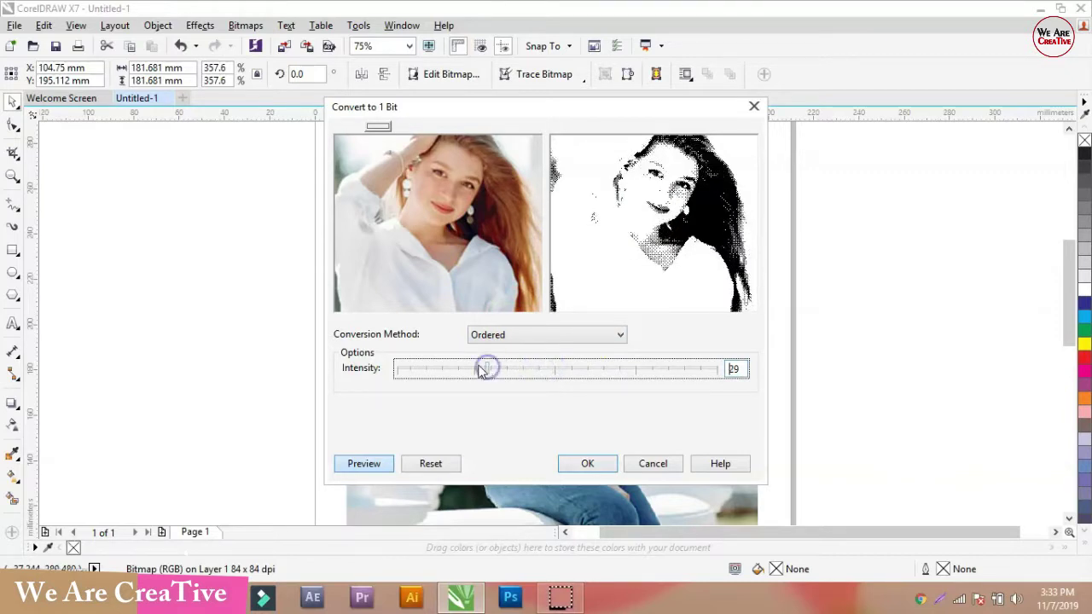
click(671, 369)
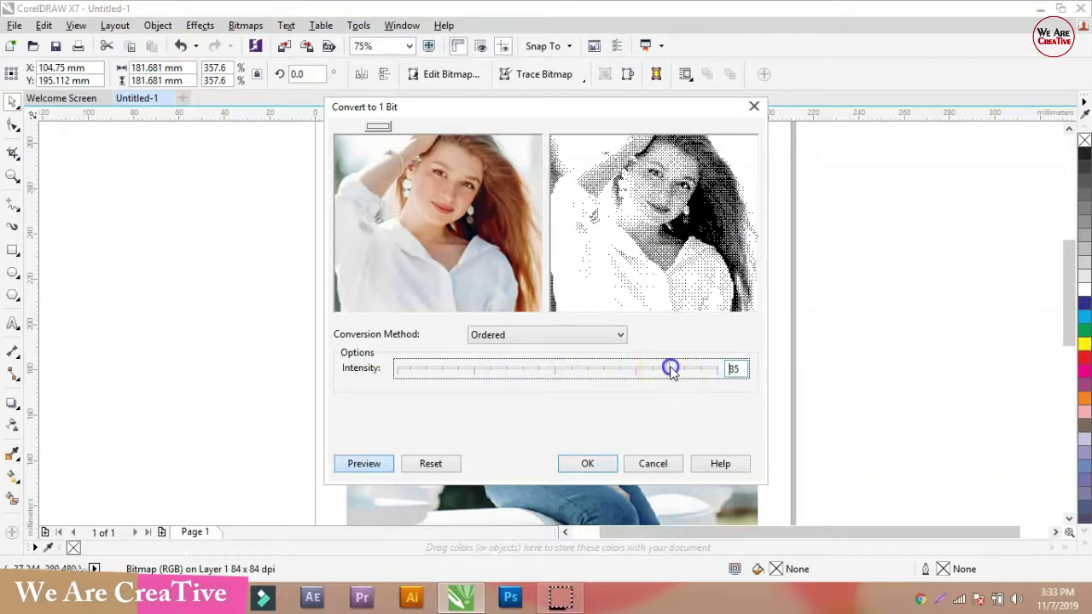
- Preview the Jarvis conversion method at intensities of 49, 29, 43, 76 and finally 46
click(509, 336)
click(502, 377)
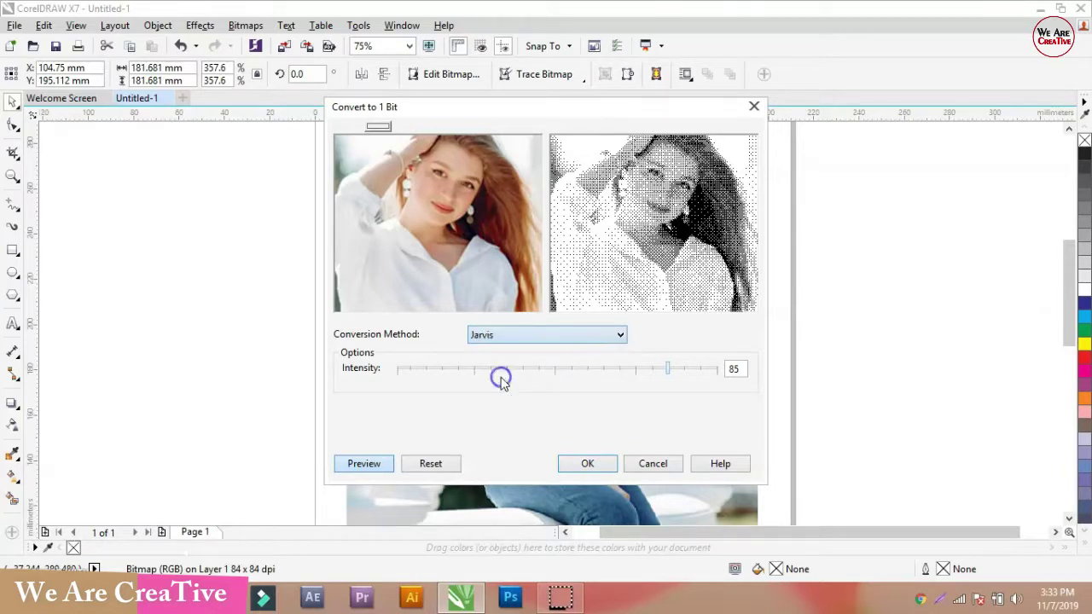
click(584, 372)
drag(584, 375, 551, 372)
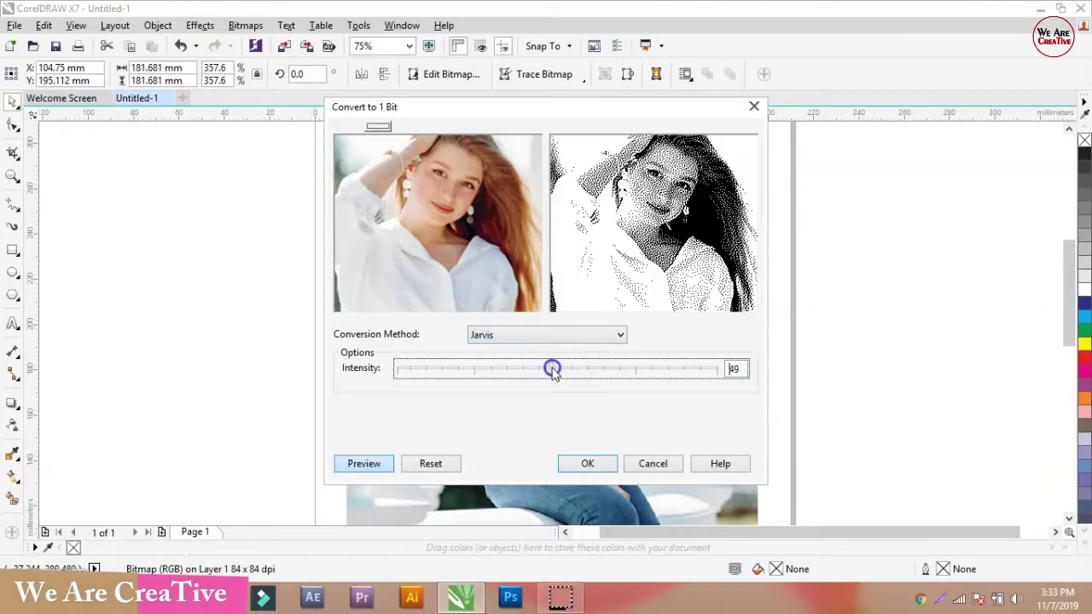
click(510, 368)
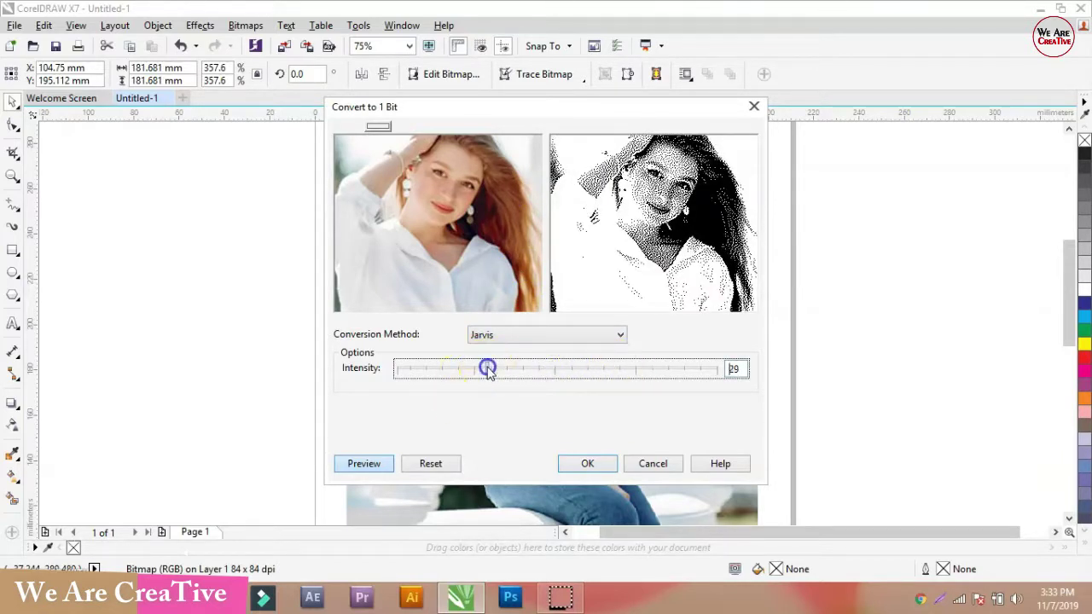
click(536, 373)
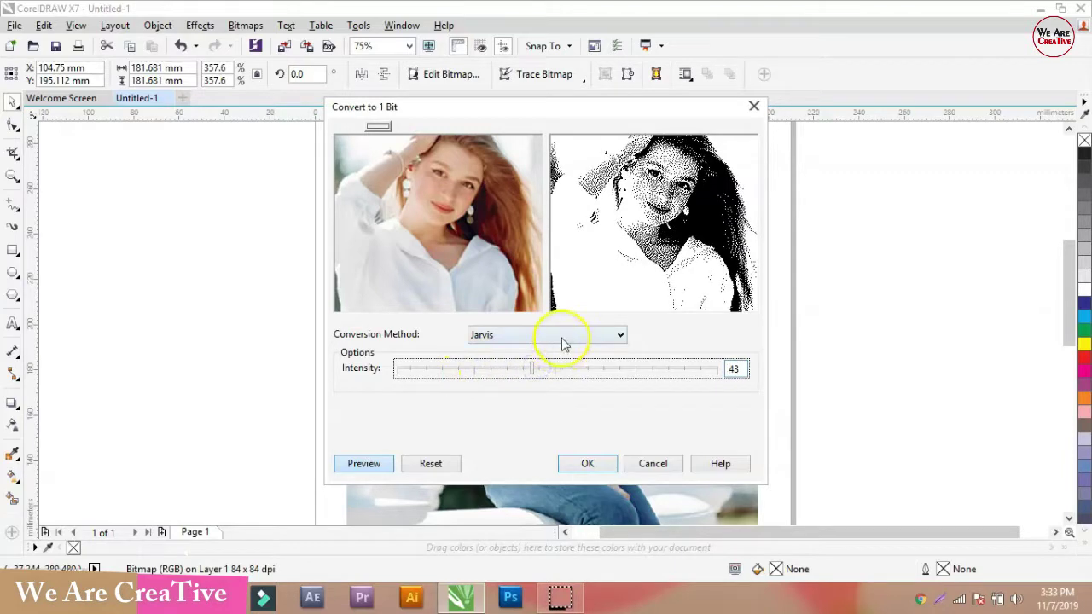
click(592, 376)
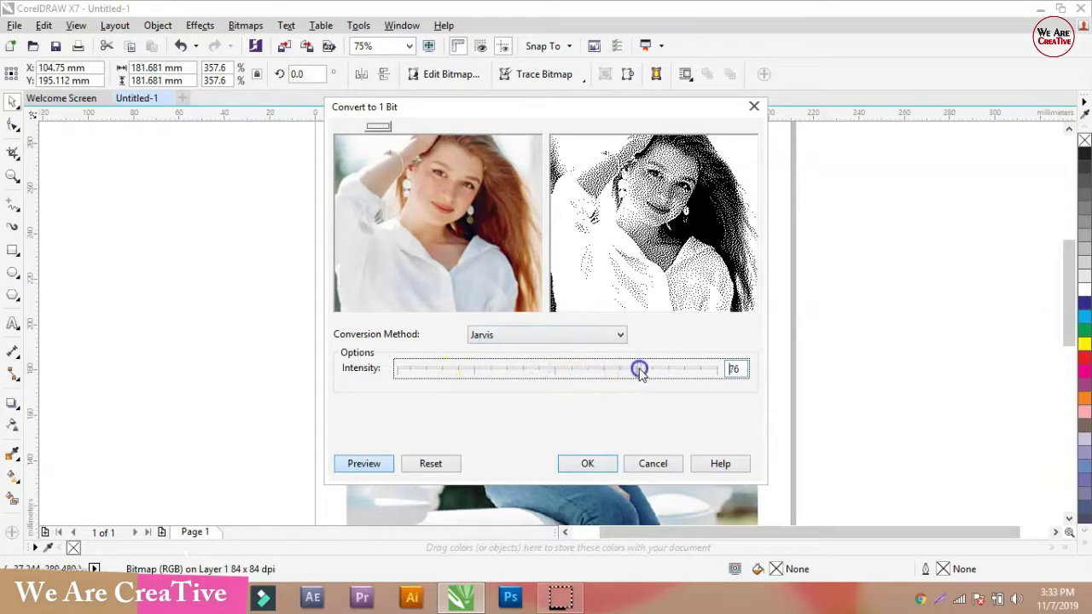
- Preview the Stucki conversion method at intensity 46 and Floyd-Steinberg at intensity 85
click(549, 338)
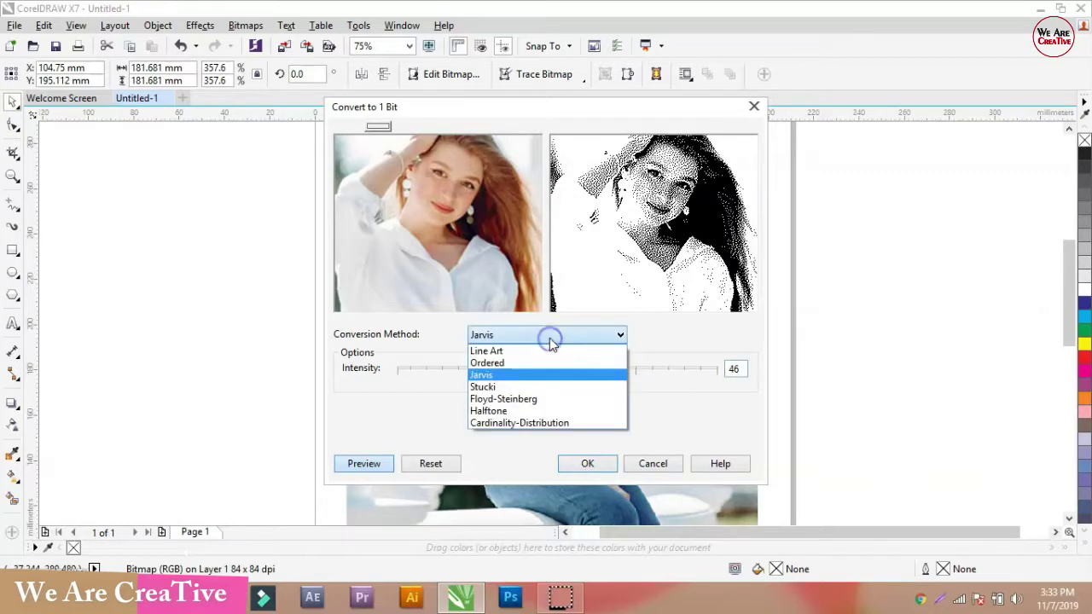
click(513, 390)
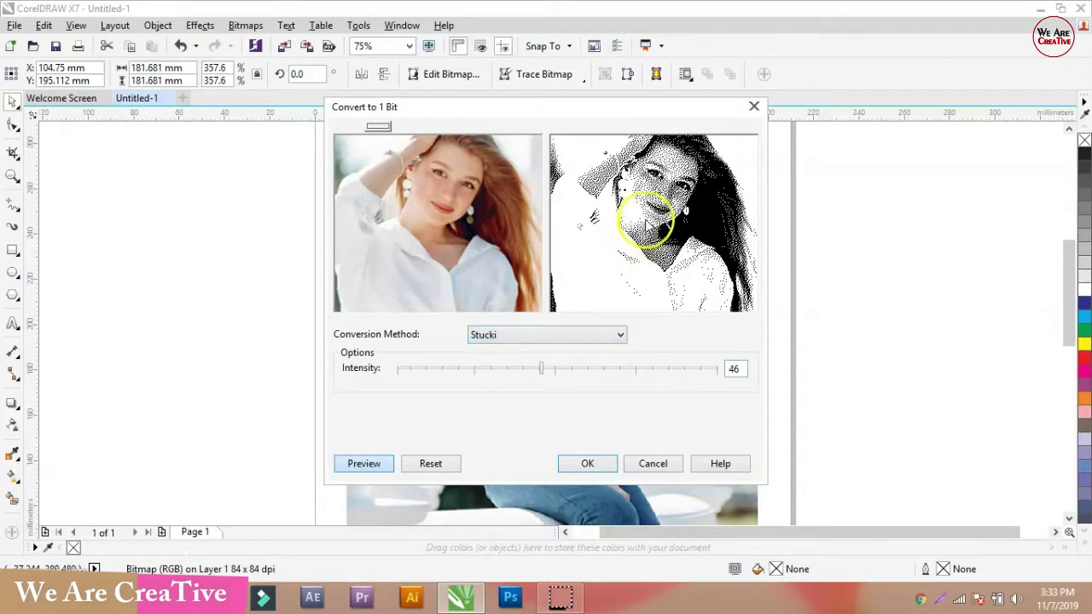
click(568, 341)
click(535, 398)
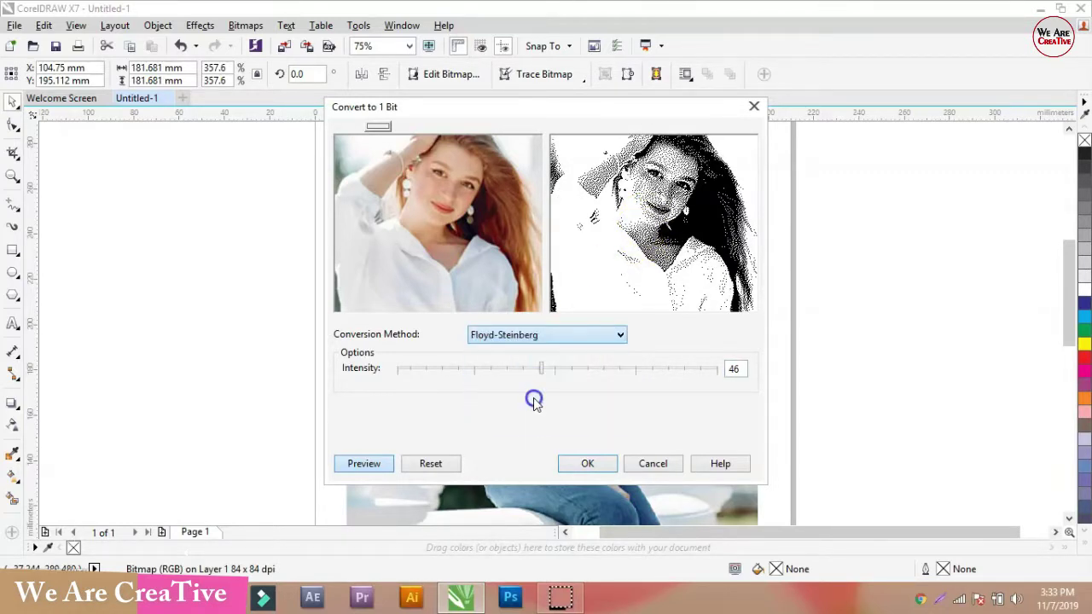
drag(611, 376, 668, 369)
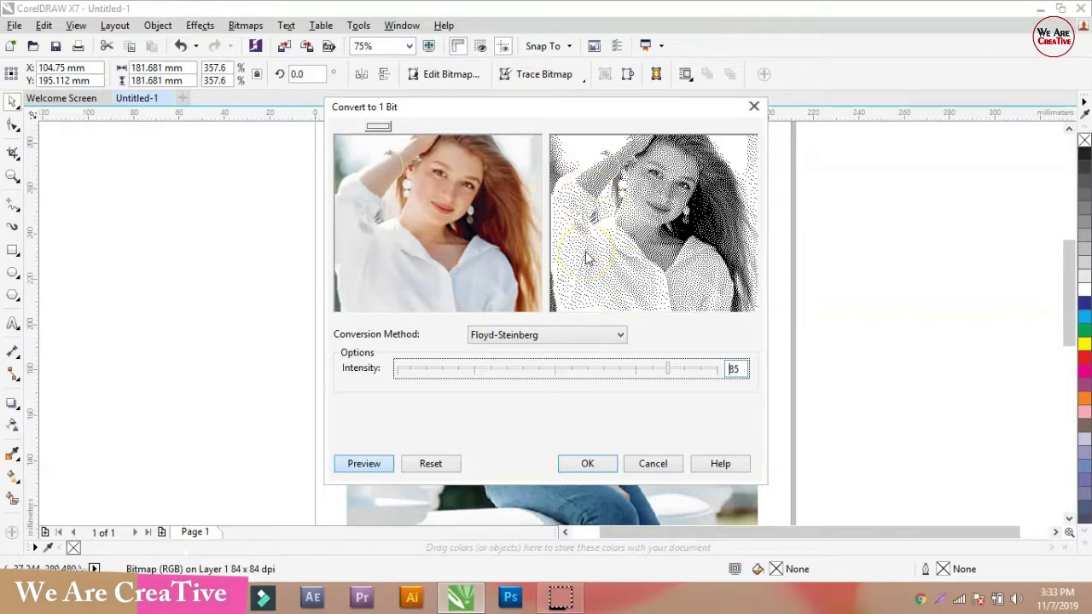
- Preview the Halftone method and Cardinality-Distribution at intensity 91, and cancel the 1-bit conversion
click(550, 338)
click(522, 410)
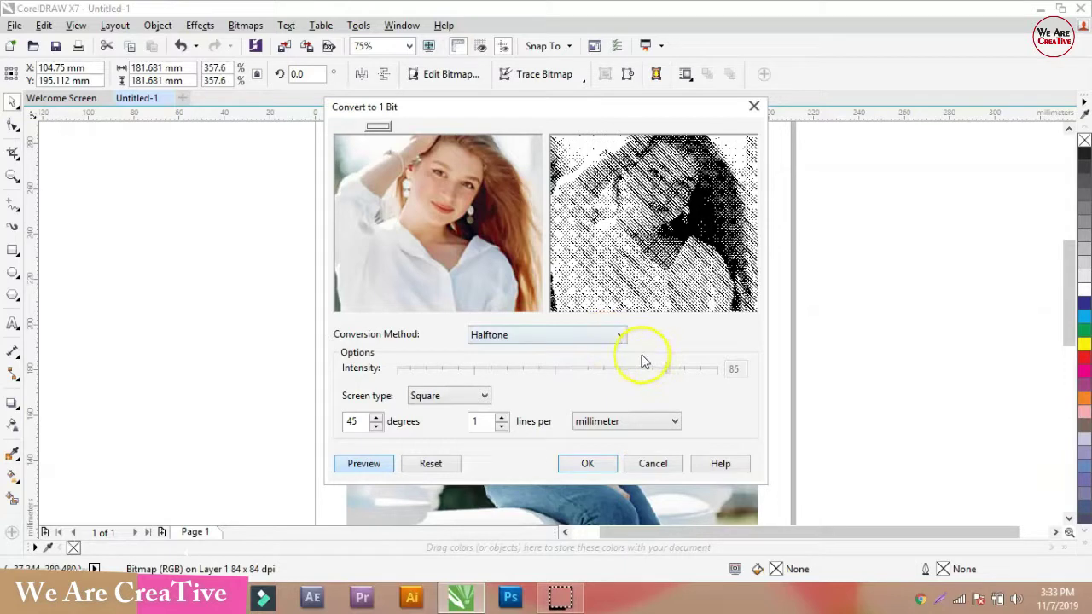
click(620, 338)
click(553, 421)
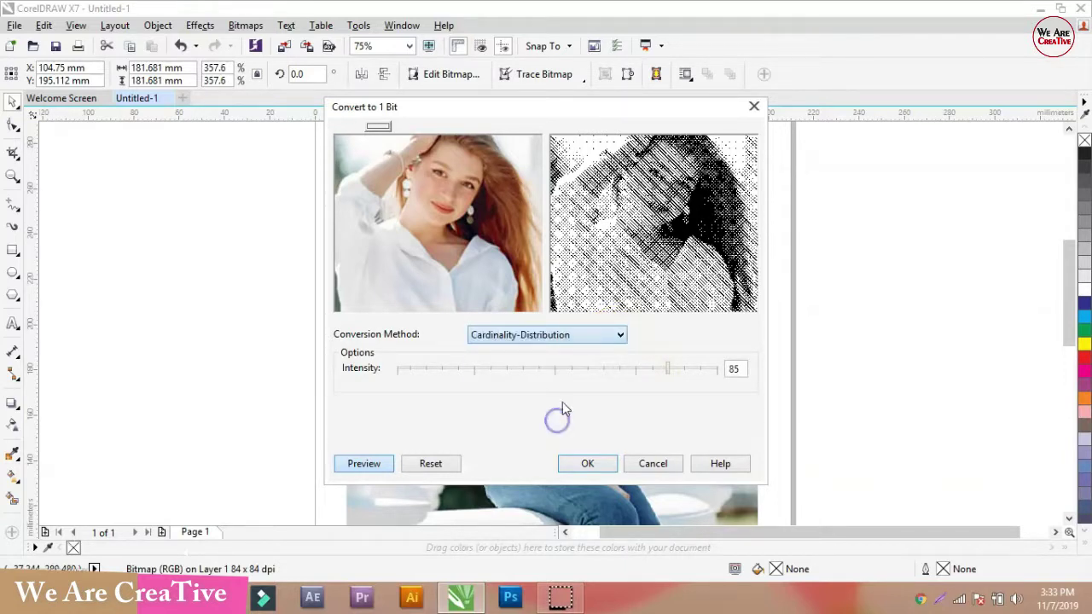
drag(665, 370, 608, 377)
drag(674, 380, 691, 384)
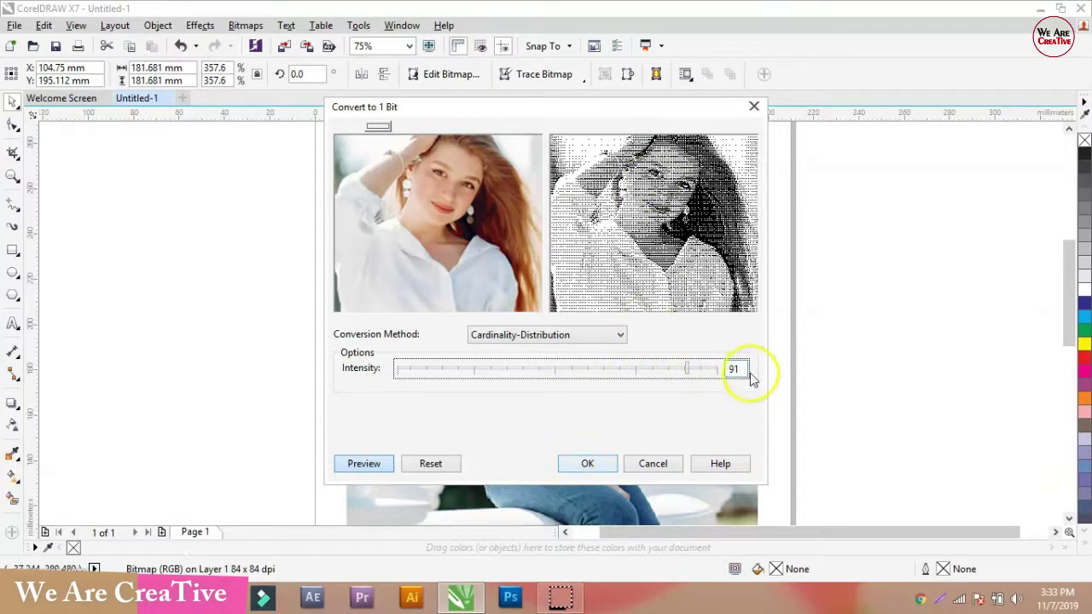
click(659, 468)
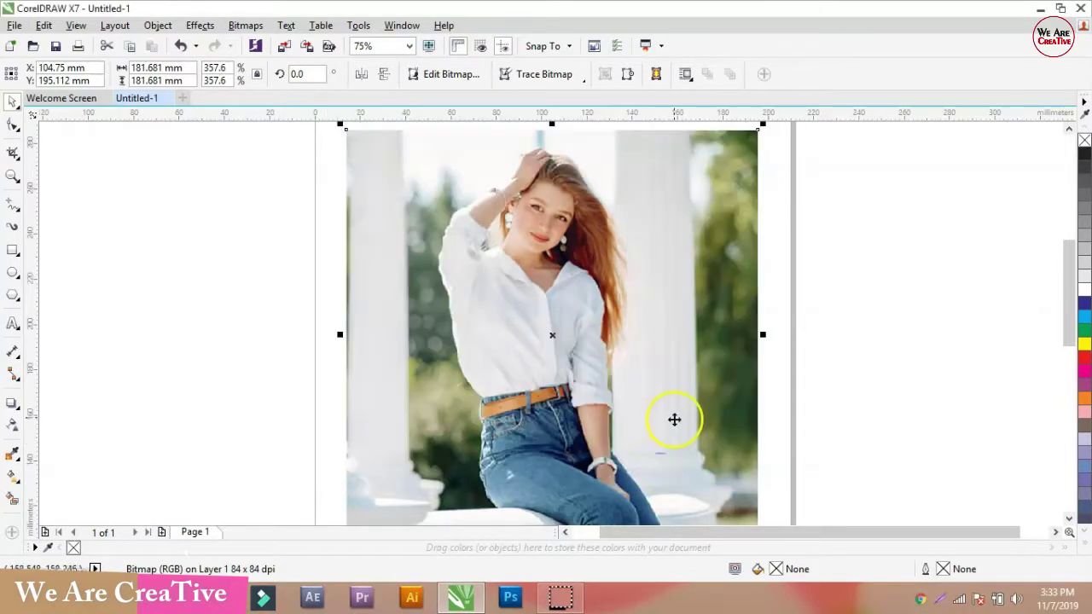
- Convert the photo to Grayscale (8-bit) mode and undo the conversion
click(246, 25)
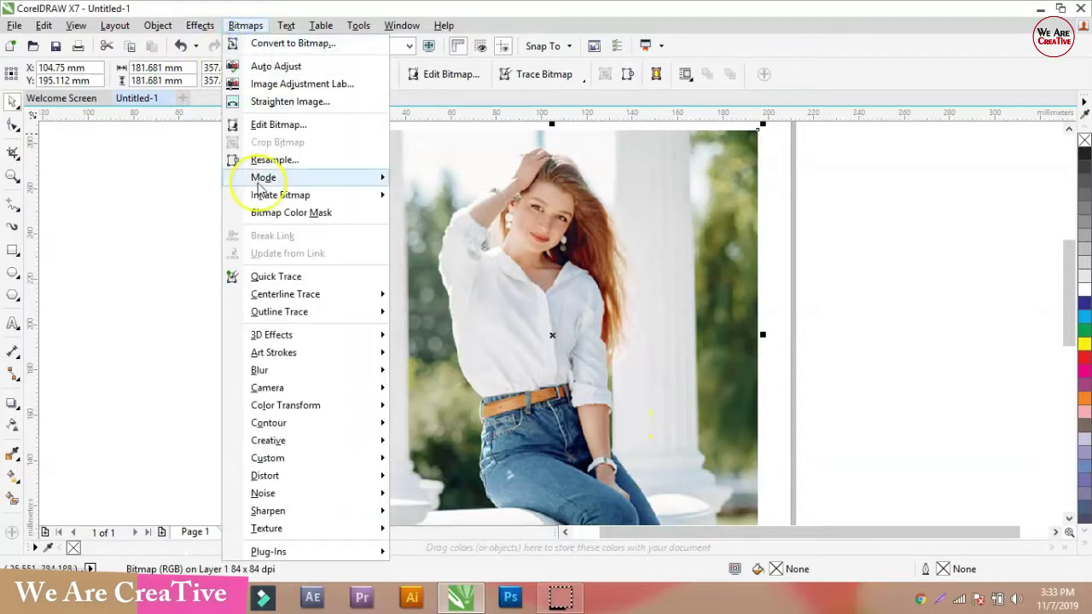
mouse_move(273, 177)
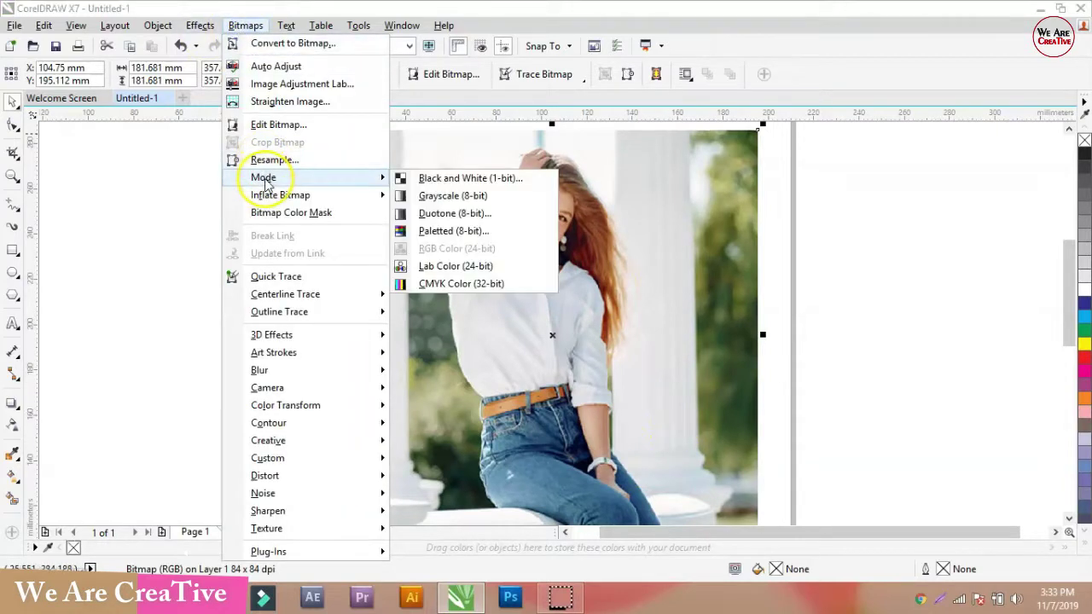
click(455, 201)
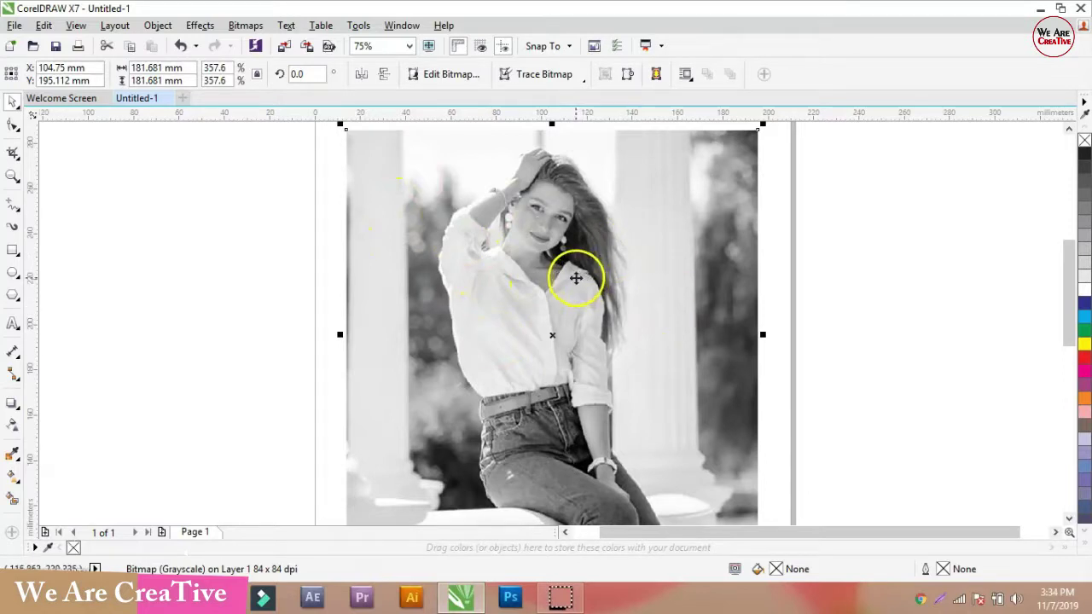
key(ctrl+z)
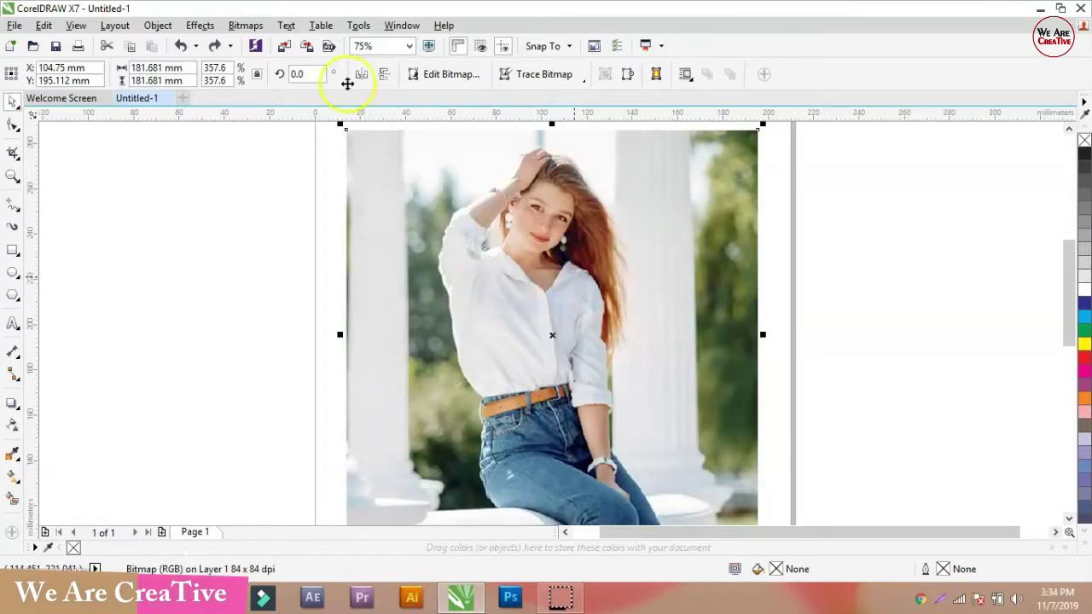
- Start a Duotone (8-bit) conversion of the photo, set its type to Duotone, and view its overprint settings
click(245, 26)
mouse_move(291, 186)
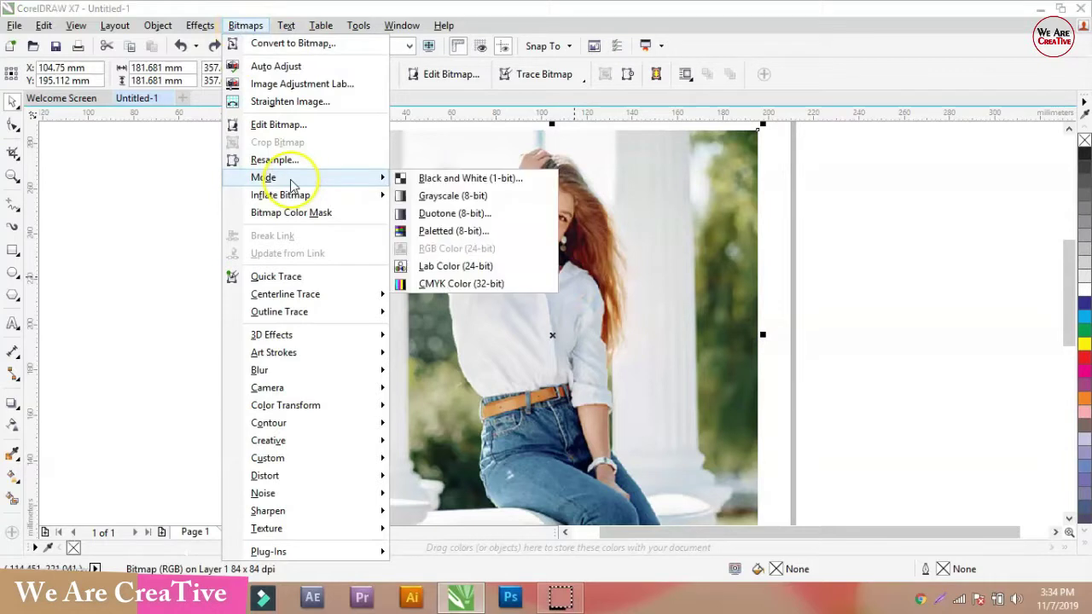
click(427, 221)
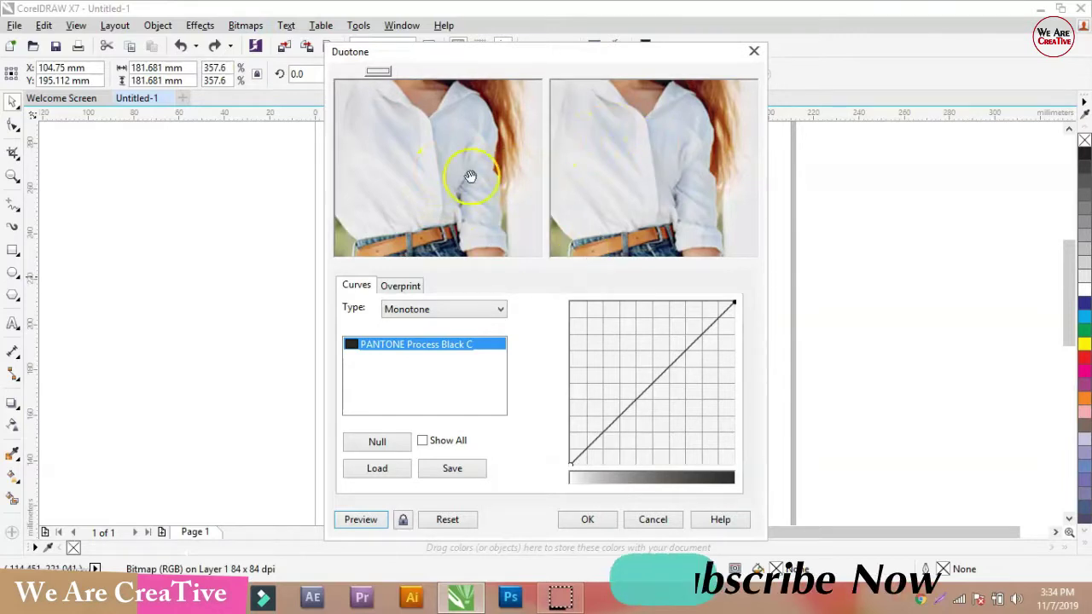
click(442, 309)
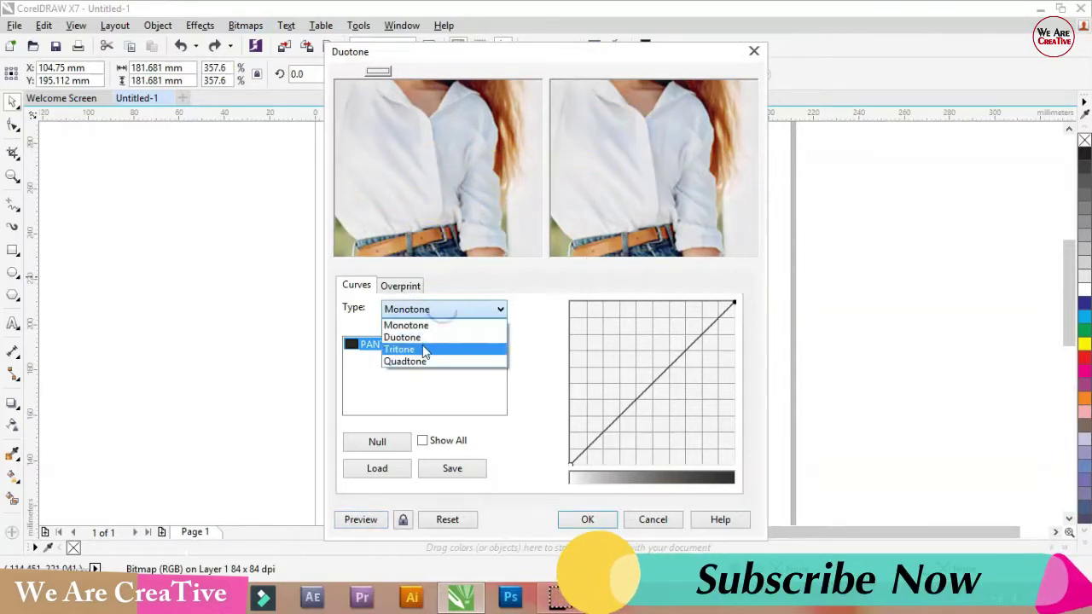
click(422, 340)
mouse_move(465, 119)
mouse_down()
mouse_move(456, 180)
mouse_move(486, 153)
mouse_up()
click(575, 141)
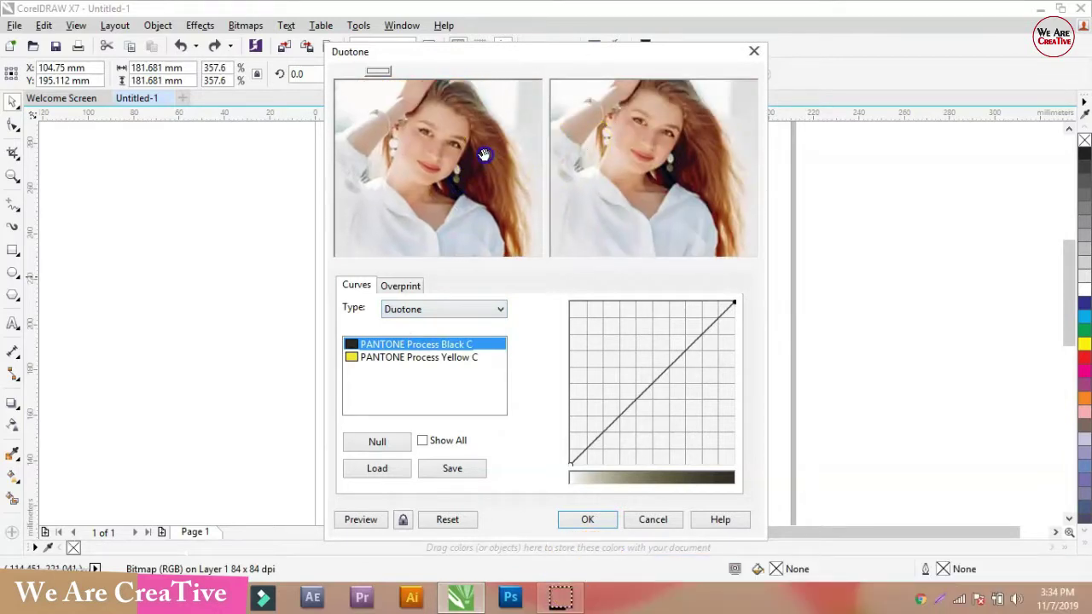
click(558, 183)
click(480, 208)
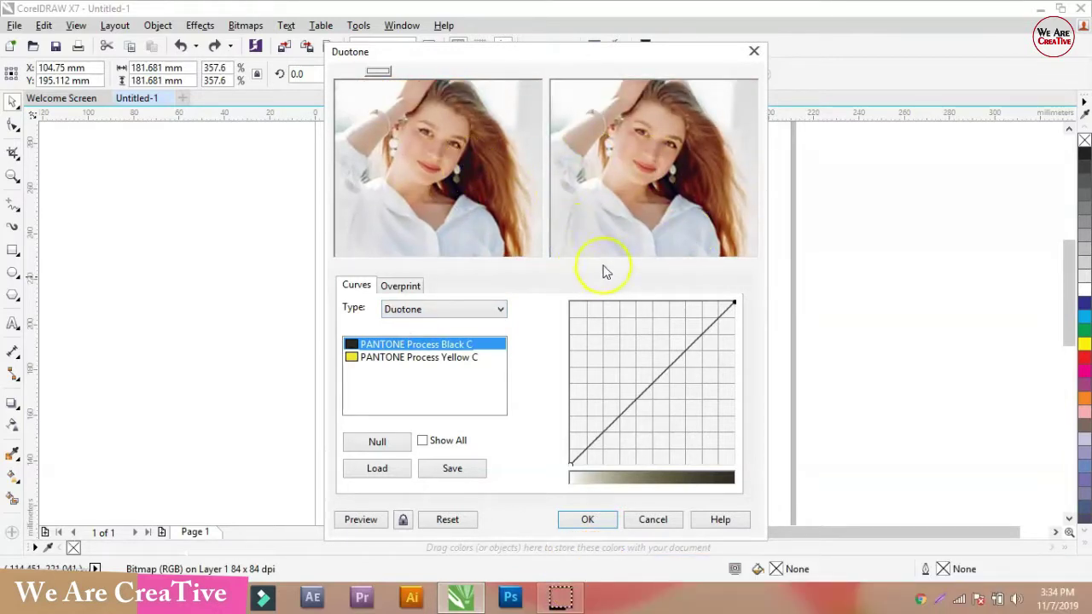
click(396, 287)
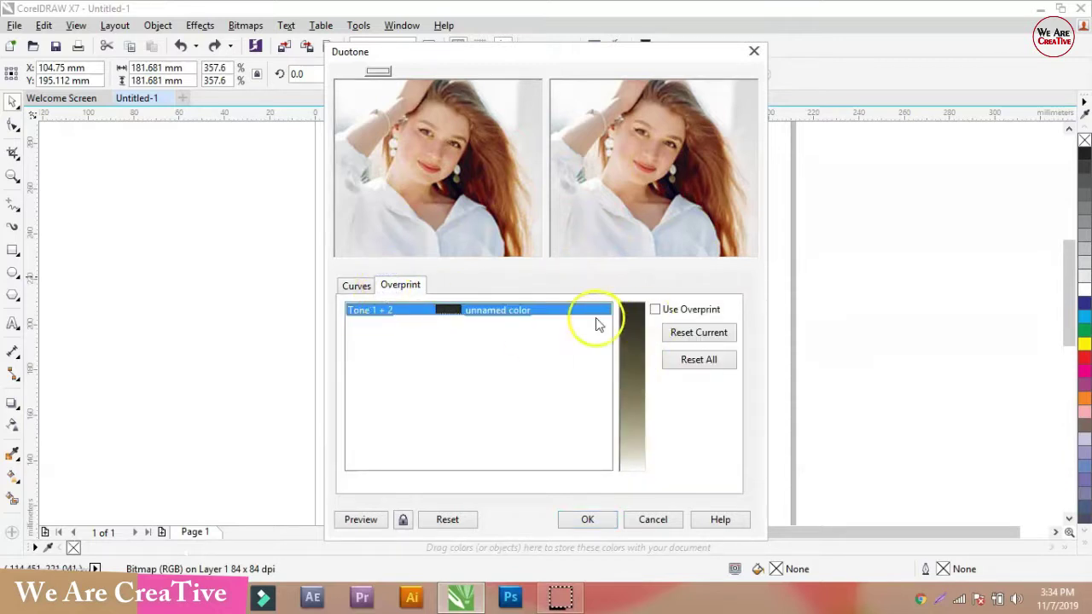
click(356, 285)
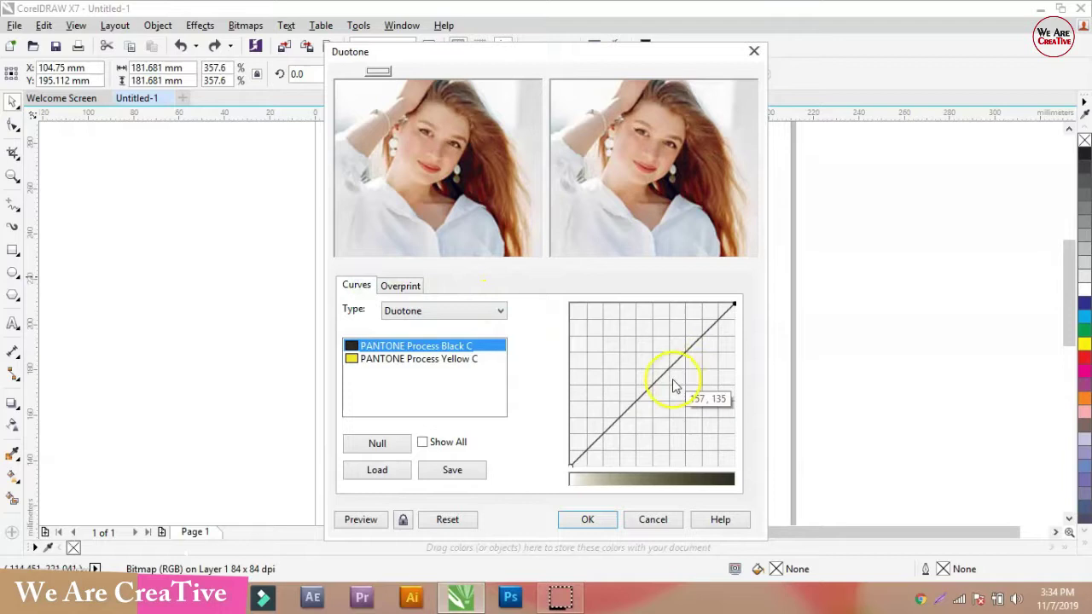
- Reshape the PANTONE Process Black C tone curve, reset it to a straight line, and cancel the Duotone conversion
drag(657, 381, 657, 329)
click(634, 366)
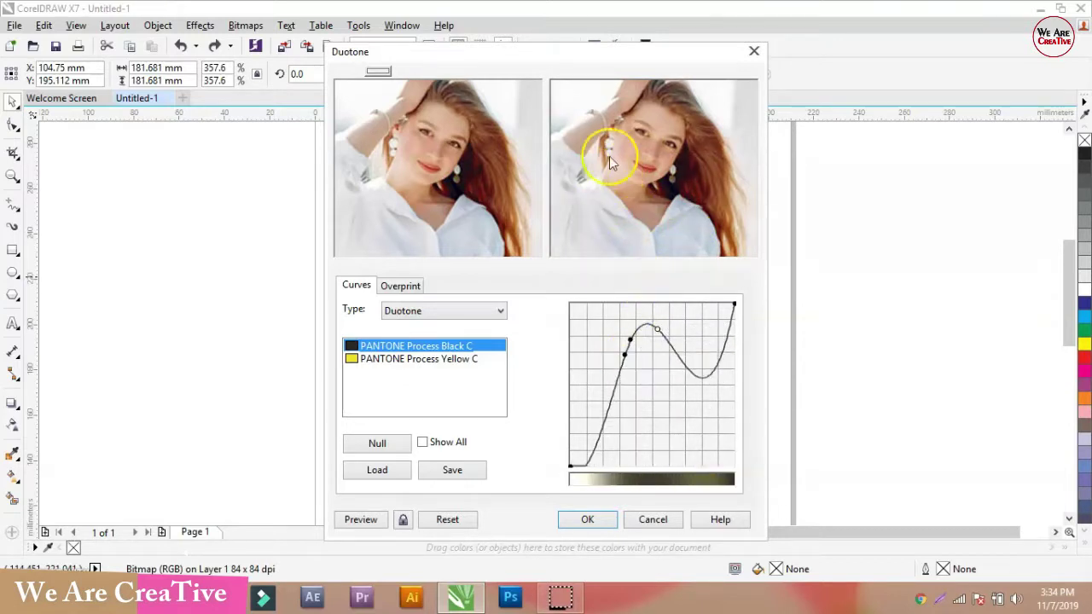
click(395, 445)
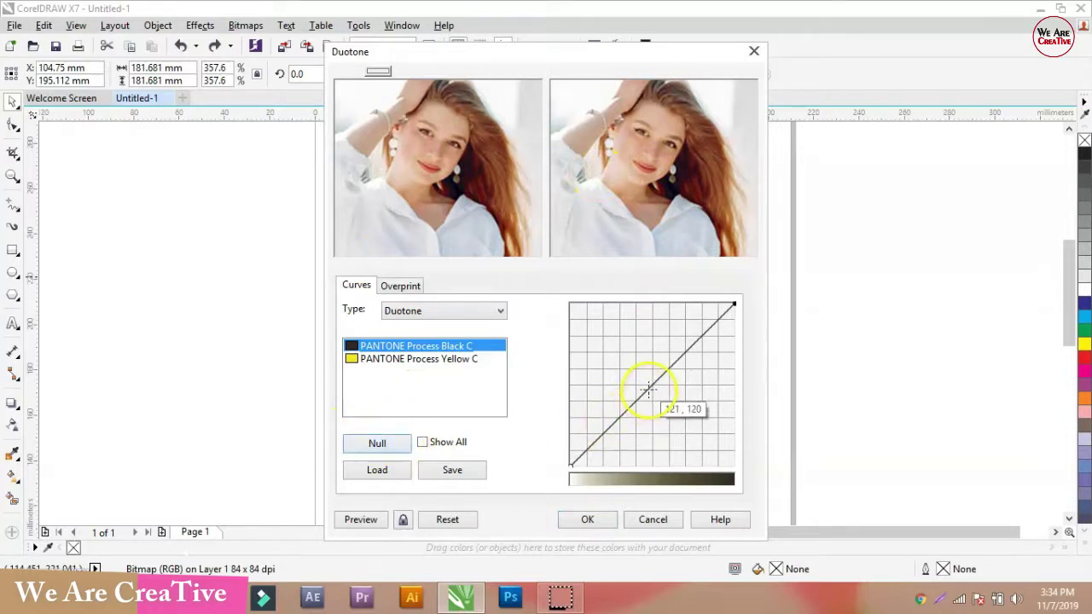
click(654, 519)
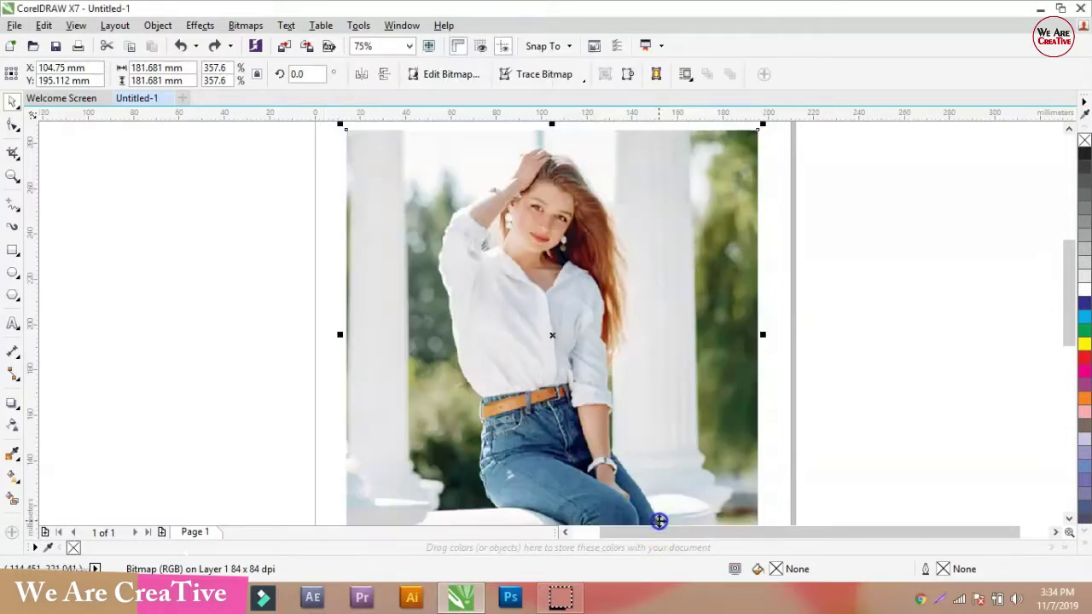
- Start a Paletted (8-bit) conversion of the photo with the preview on the face, and view its range sensitivity settings
click(244, 26)
mouse_move(268, 178)
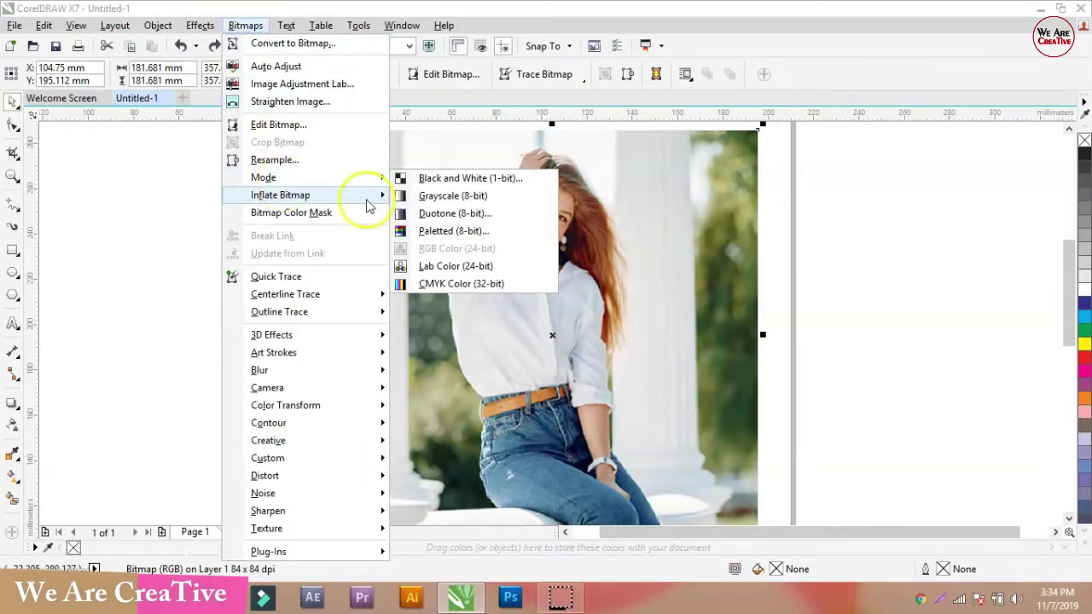
click(432, 232)
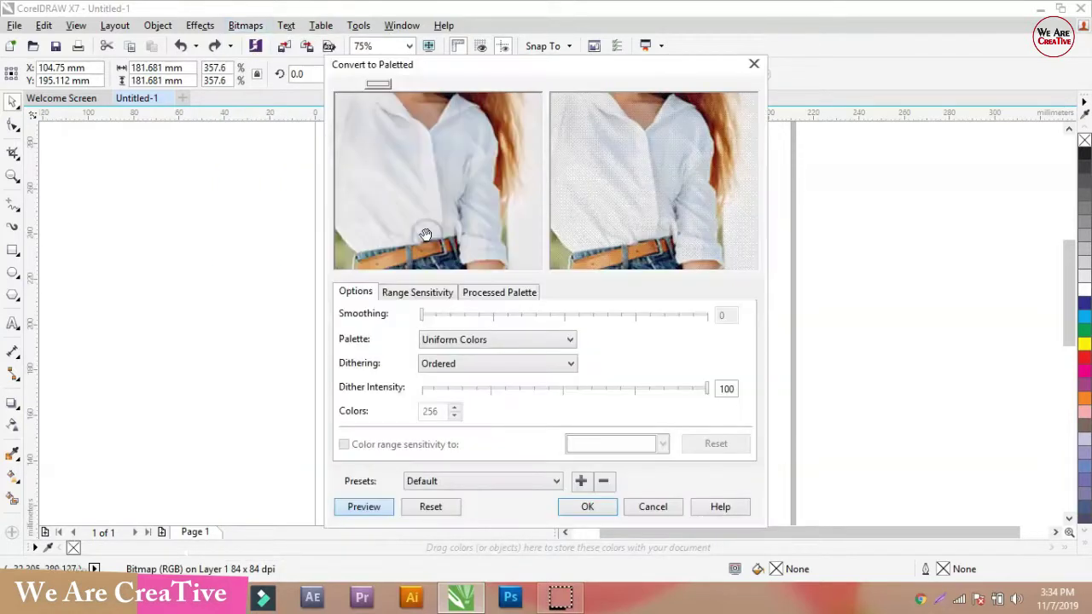
drag(507, 133, 458, 164)
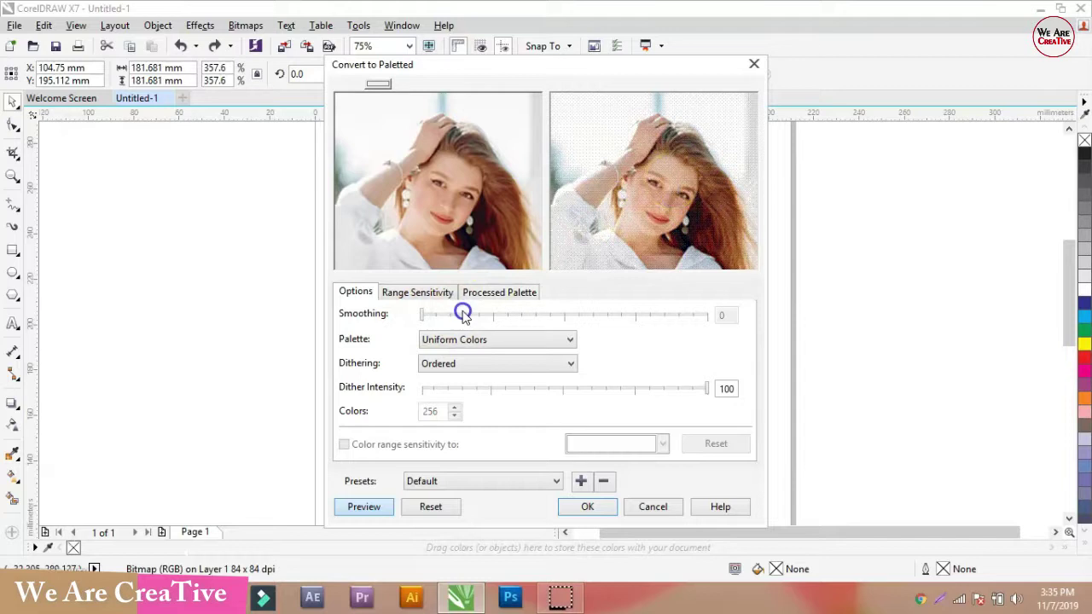
click(419, 296)
click(495, 355)
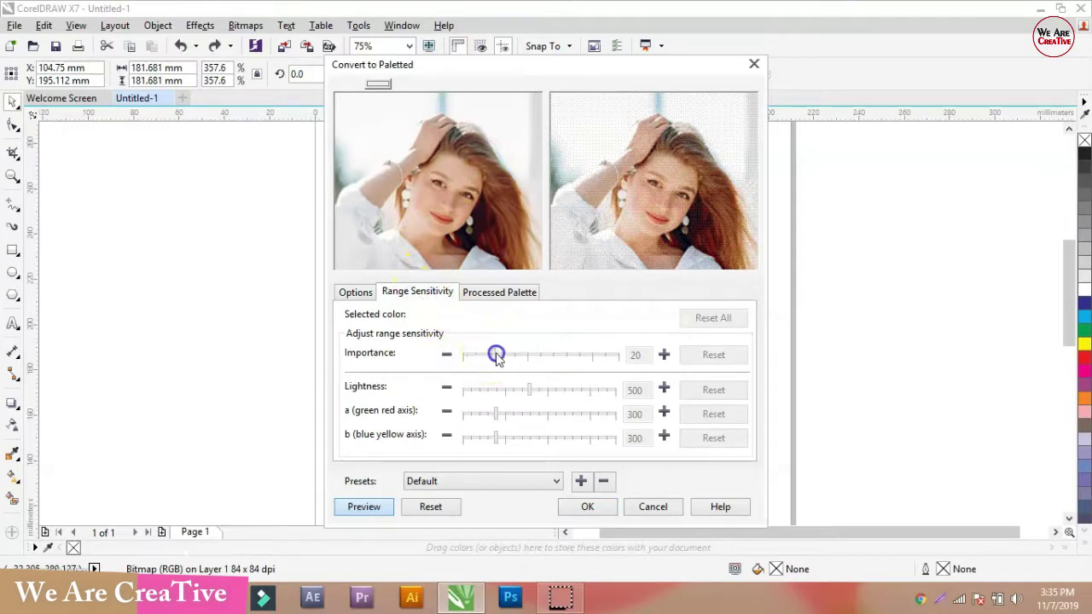
- Try the 8 bits(256 colors) preset for the paletted conversion and return to the Default preset
click(443, 483)
click(444, 503)
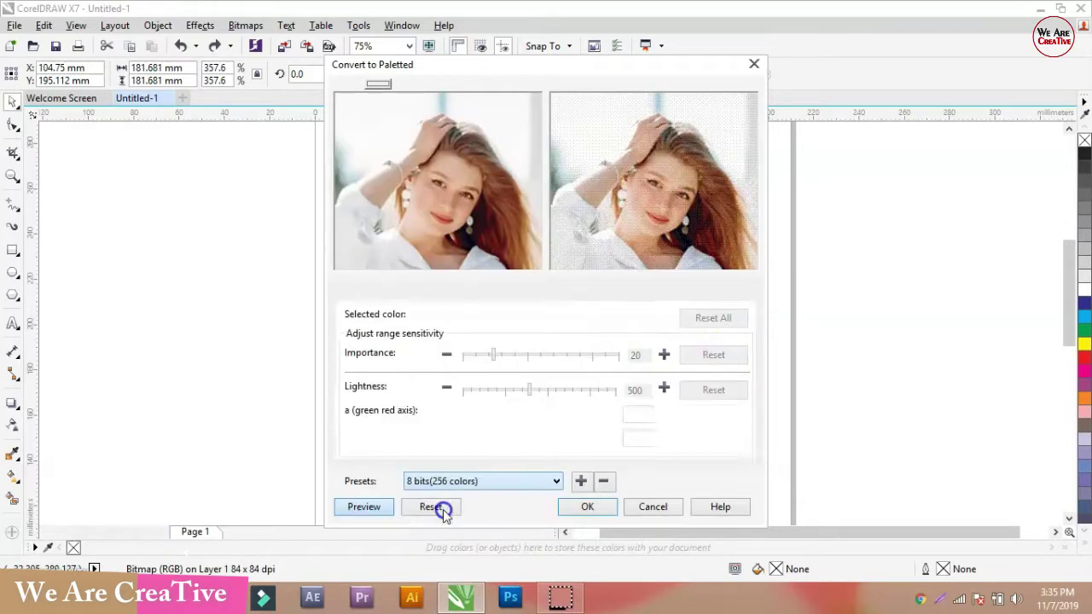
click(454, 485)
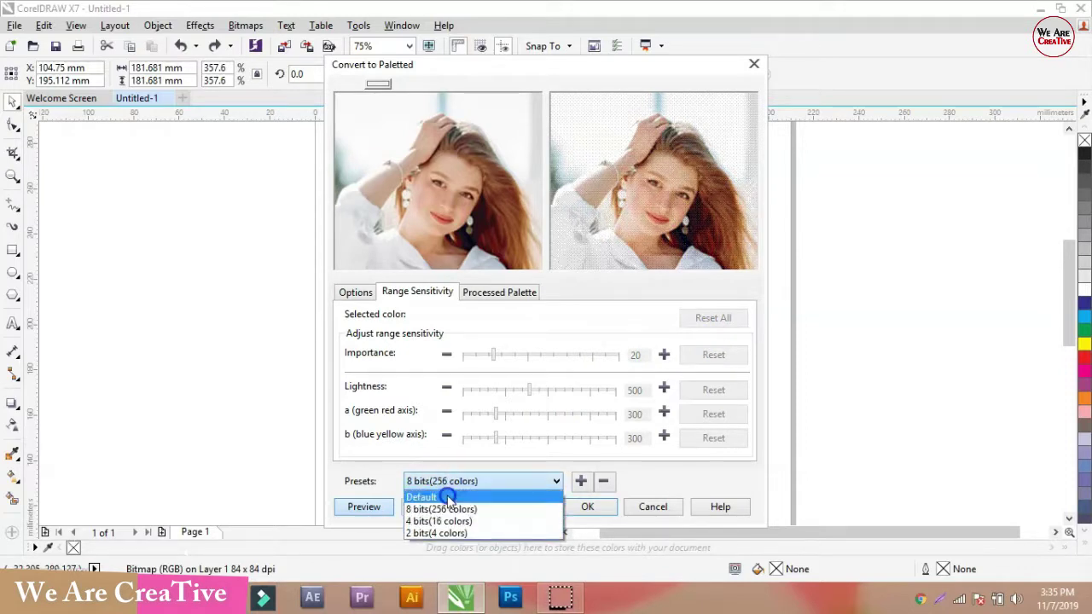
click(448, 495)
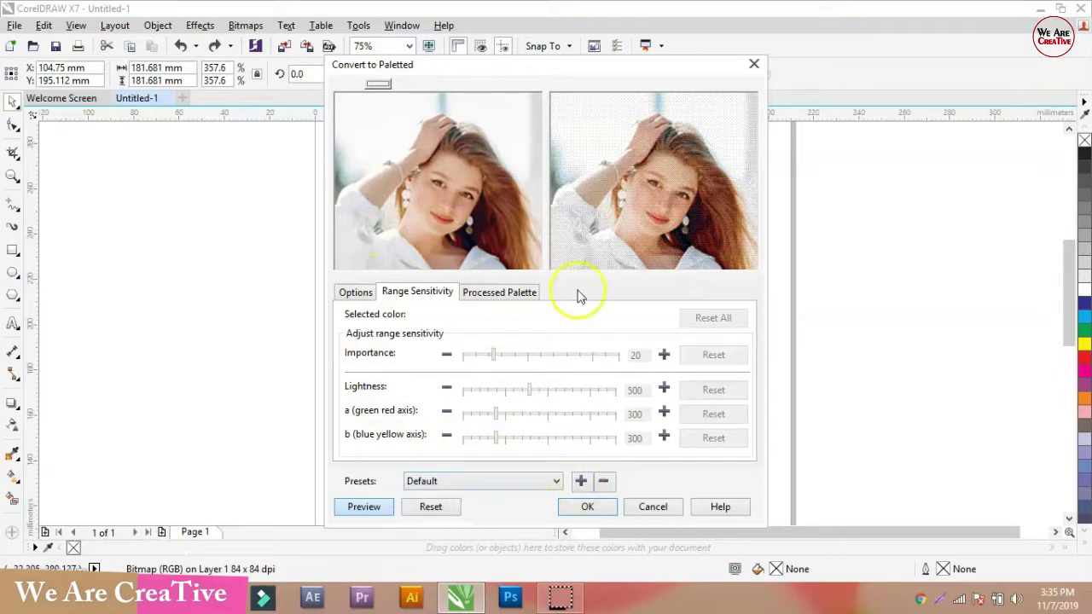
- Inspect the processed palette by selecting several swatches, ending on the red one at index 187
click(502, 295)
click(488, 334)
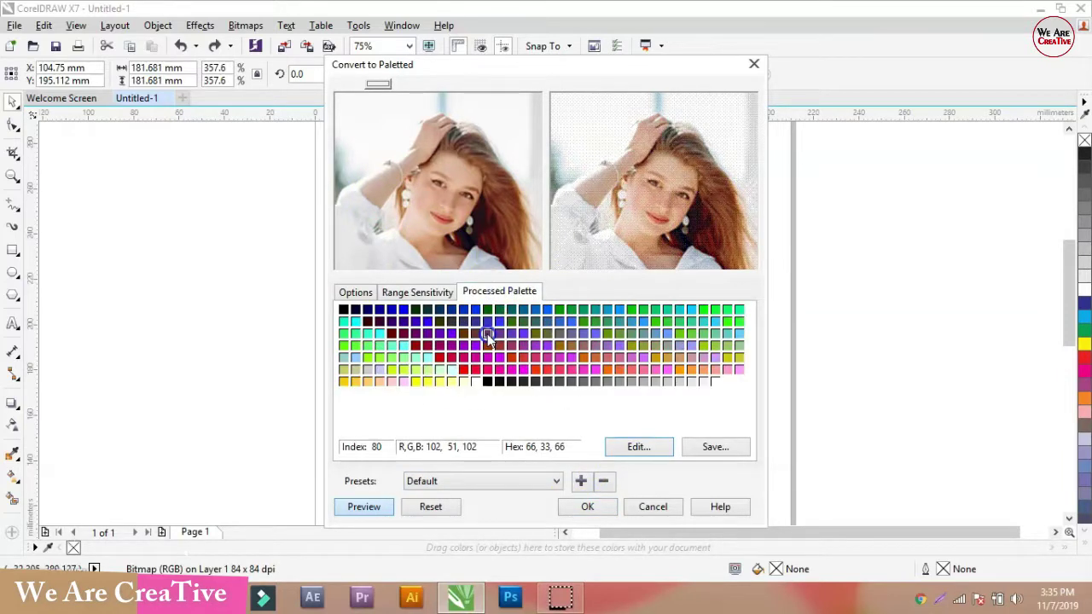
click(545, 357)
click(546, 369)
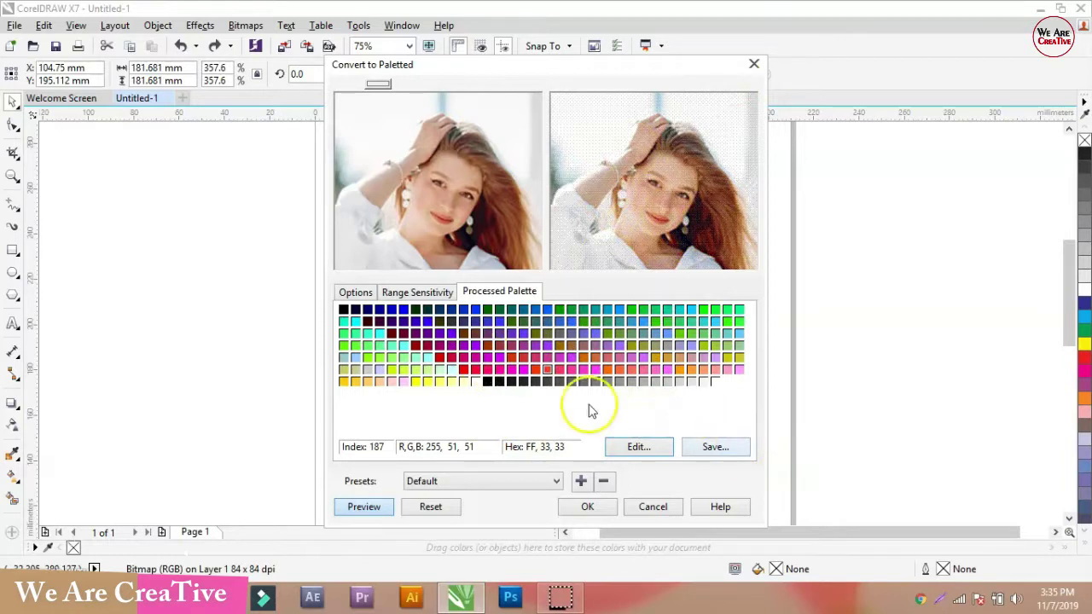
- Set the paletted conversion's palette to Color Styles Palette
click(414, 292)
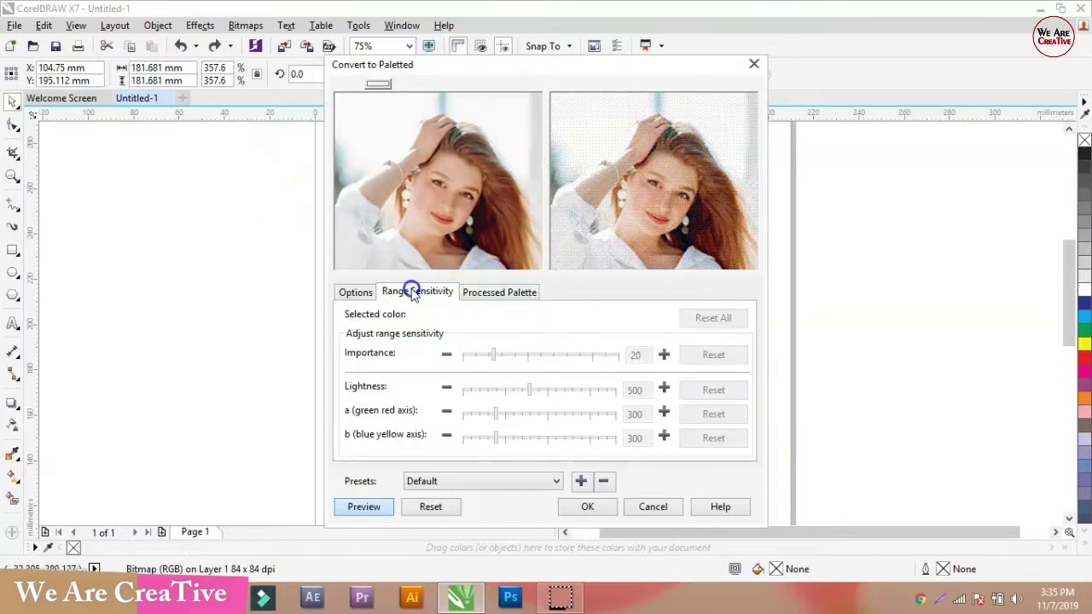
click(354, 291)
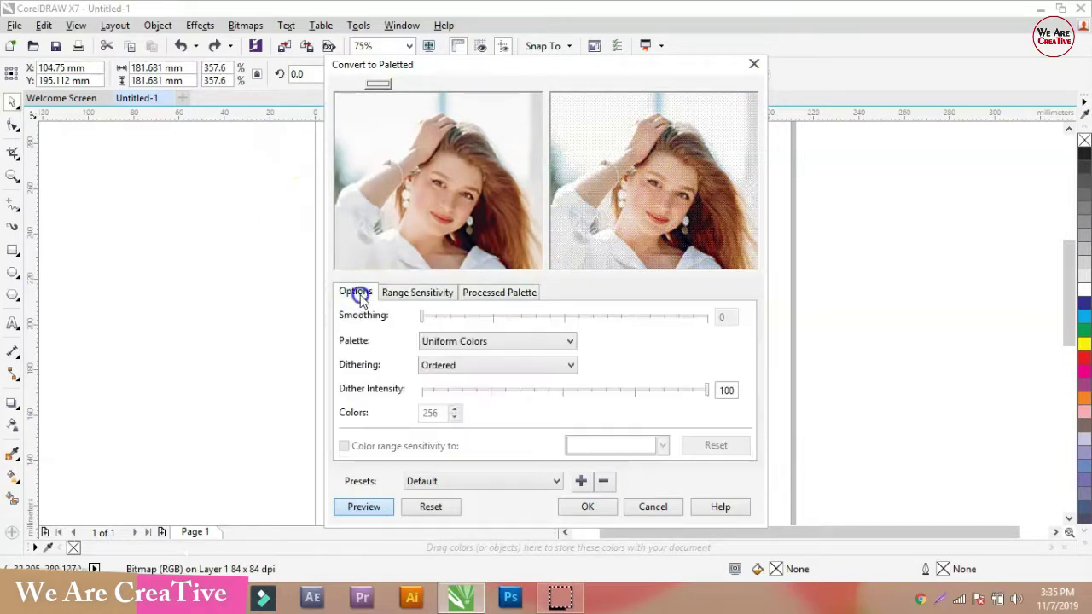
click(520, 341)
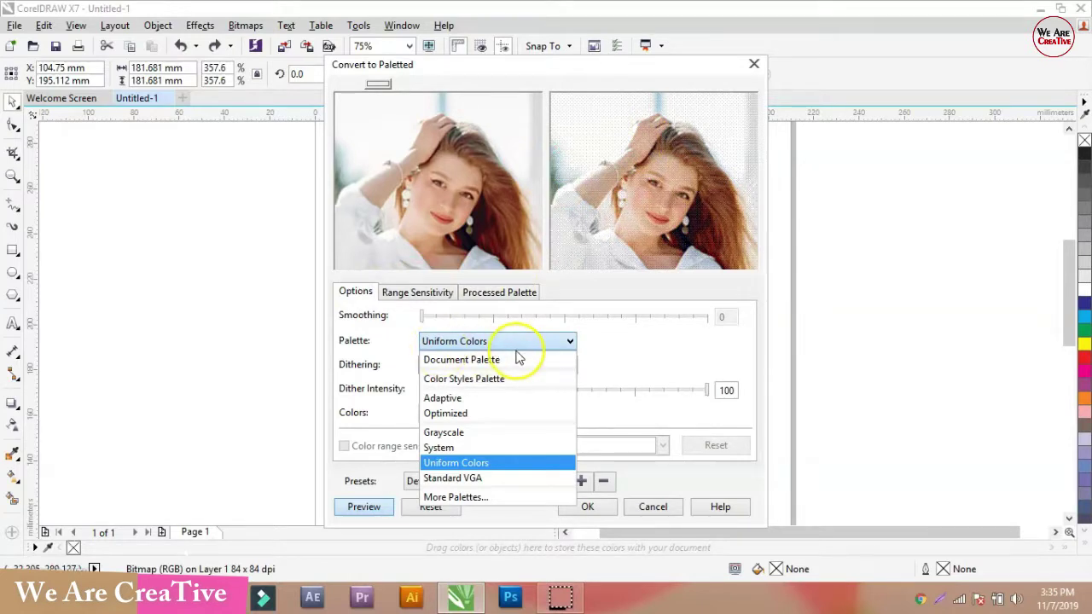
click(460, 381)
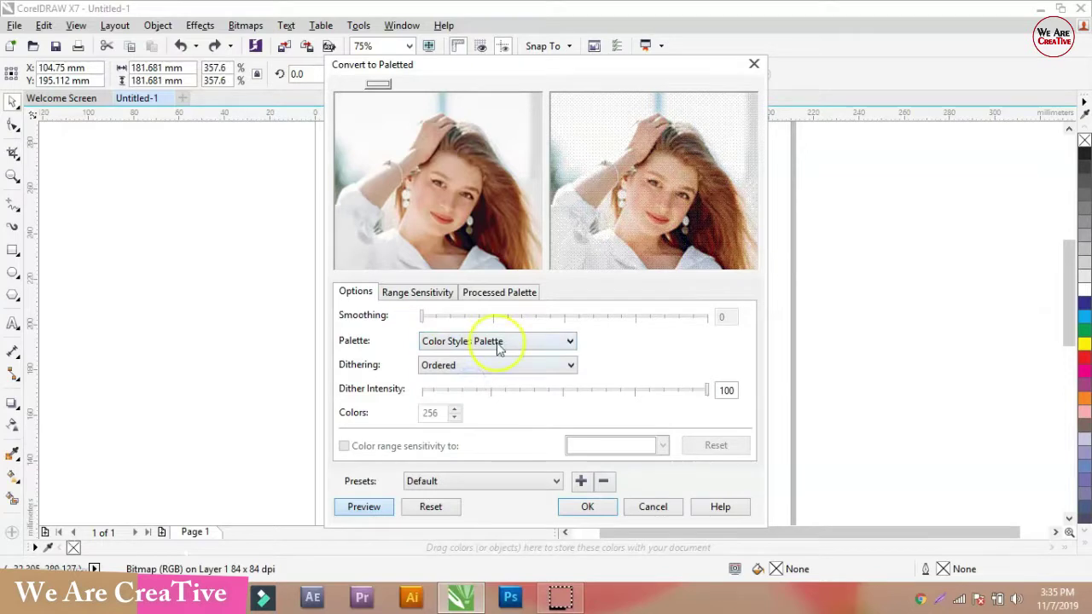
- Preview Stucki dithering and set the dither intensity to 99
click(504, 366)
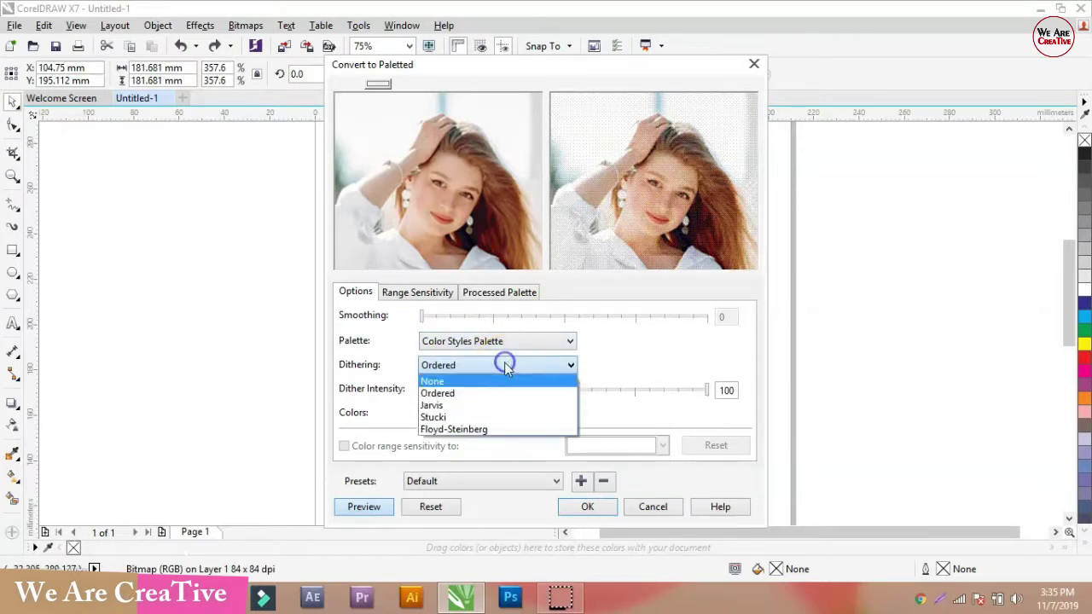
click(478, 417)
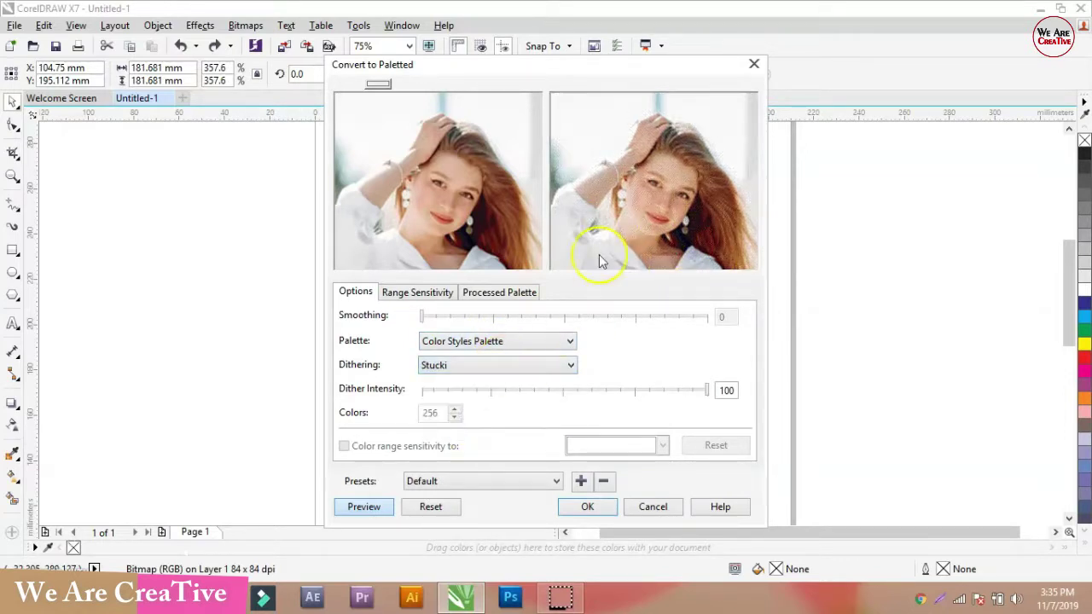
drag(707, 390, 637, 392)
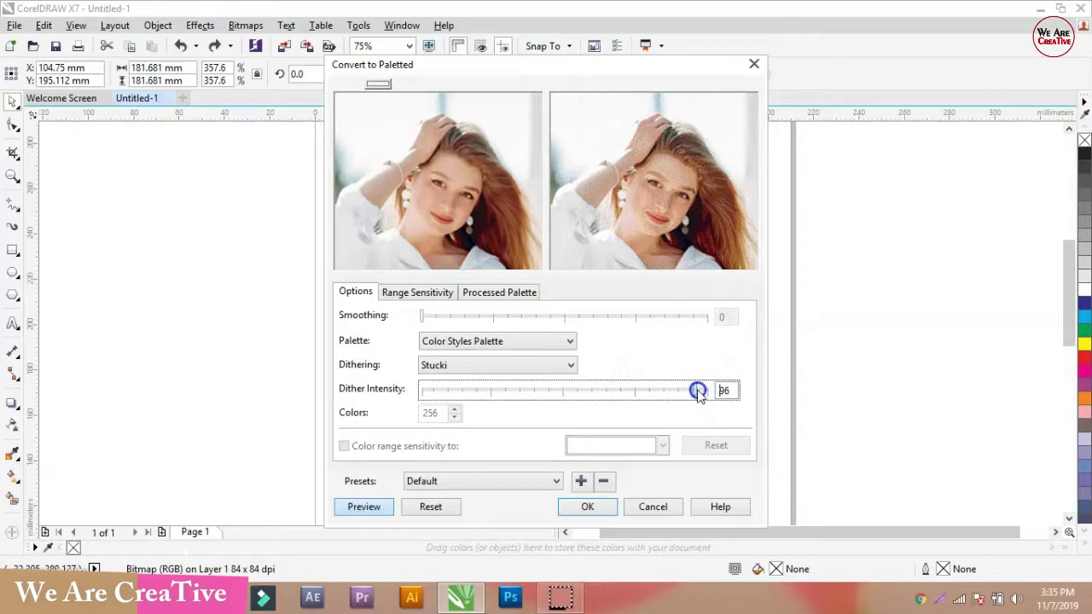
drag(705, 390, 706, 390)
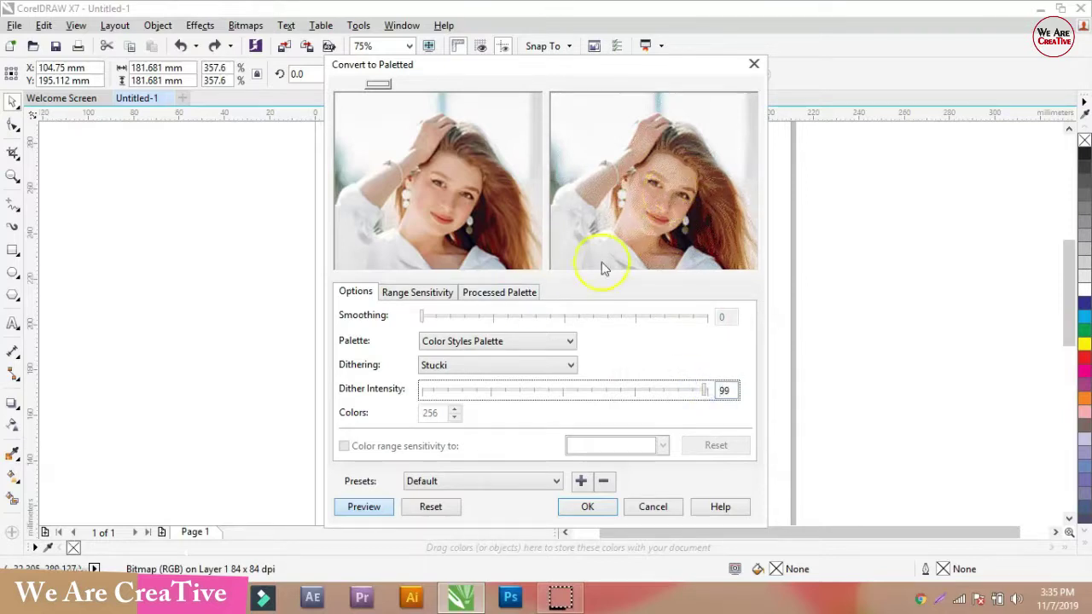
- Set the dithering to Ordered and preview the conversion with the Grayscale palette
click(456, 375)
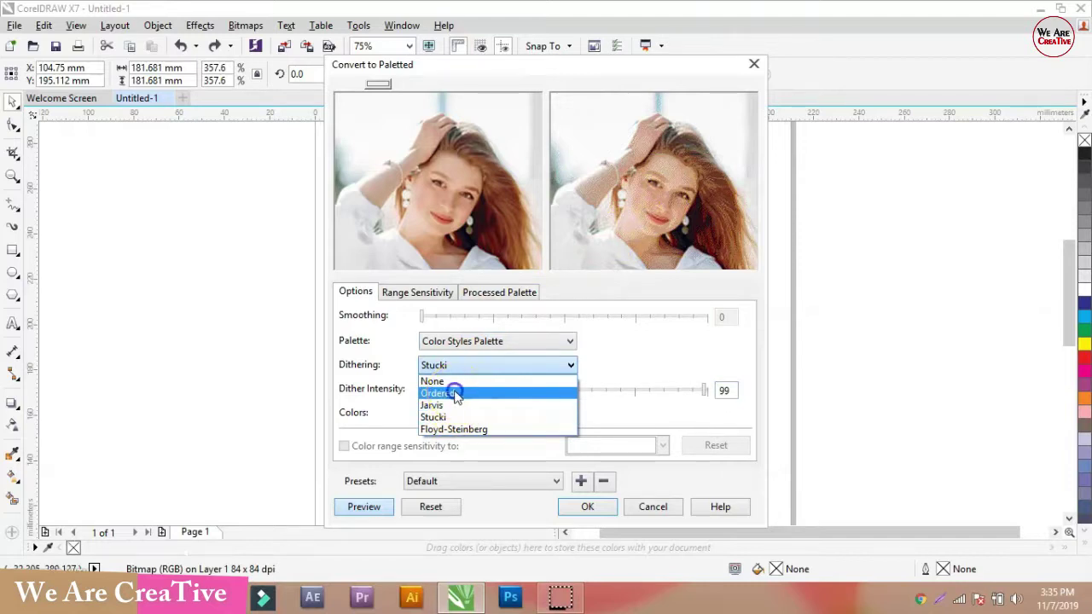
click(457, 394)
click(484, 341)
click(484, 340)
click(484, 340)
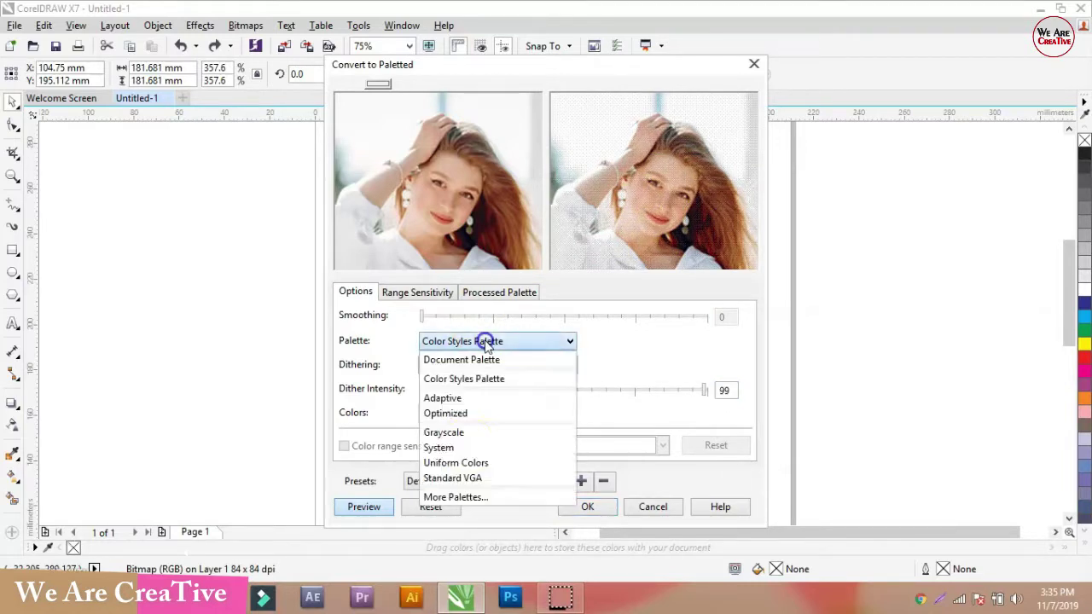
click(447, 431)
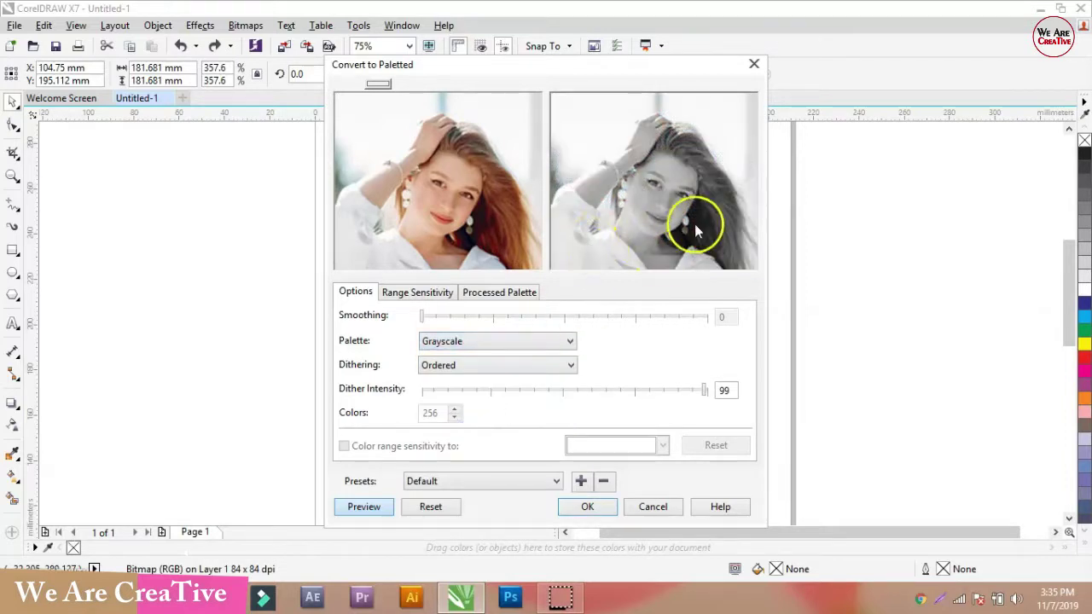
- Preview the paletted conversion with the System palette and cancel the conversion
click(504, 350)
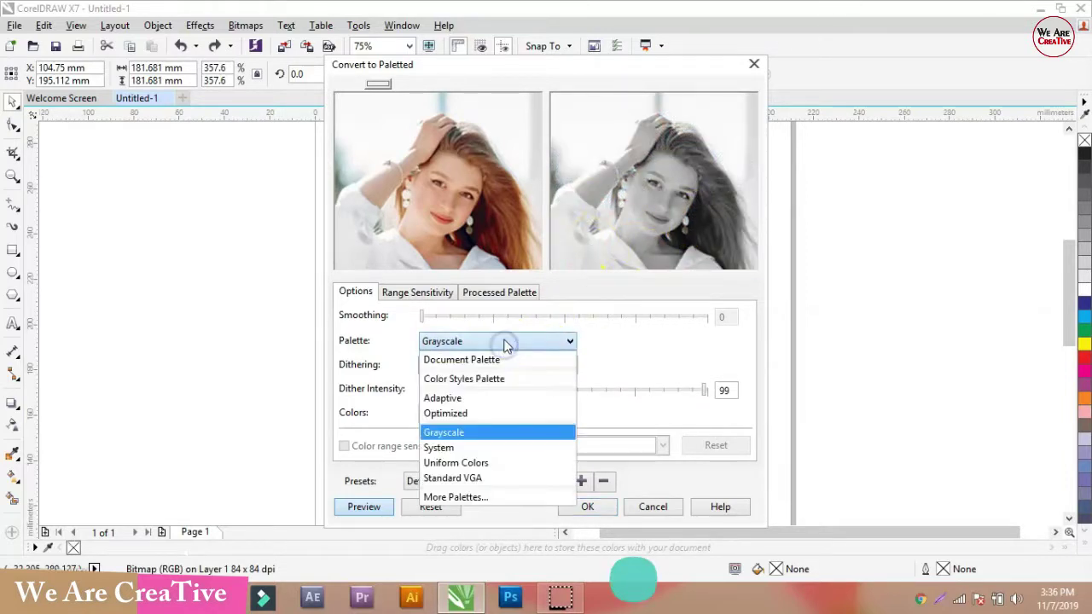
click(489, 448)
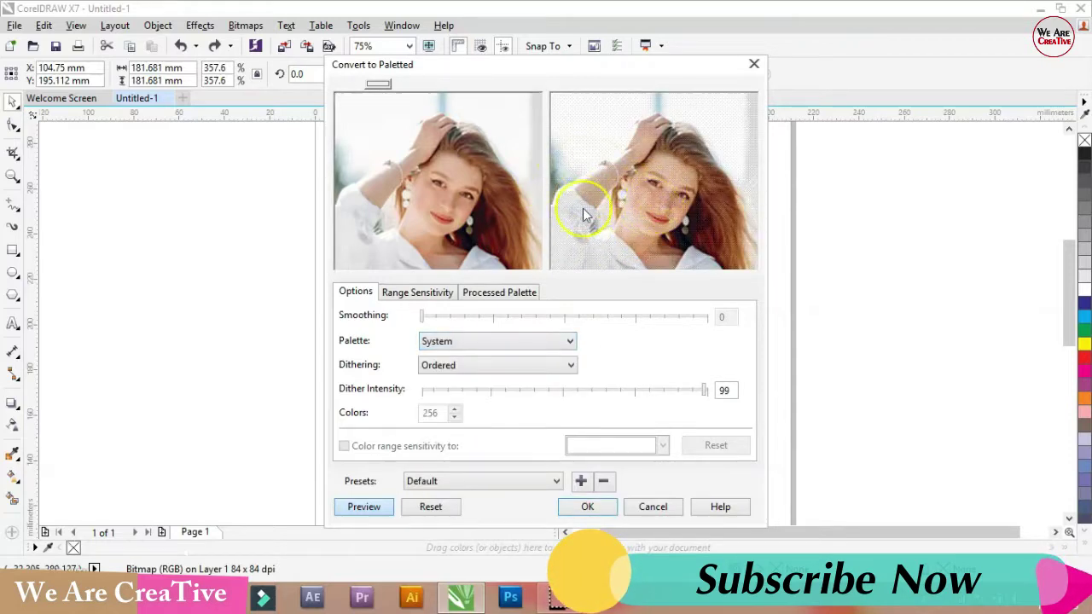
click(652, 507)
- Convert the photo to the Lab Color (24-bit) mode
click(245, 25)
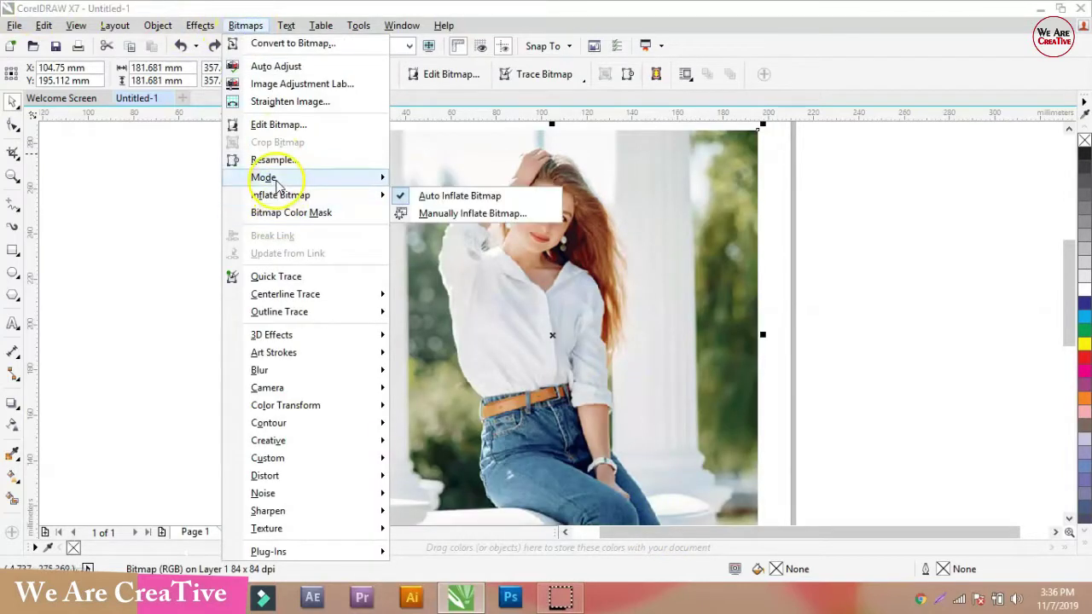
mouse_move(263, 177)
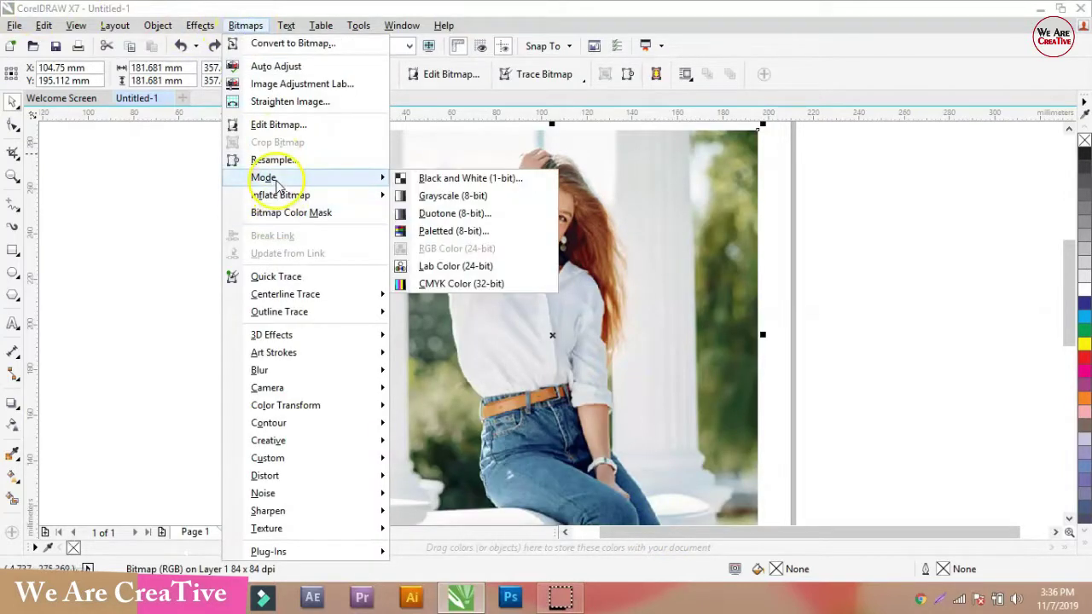
click(458, 266)
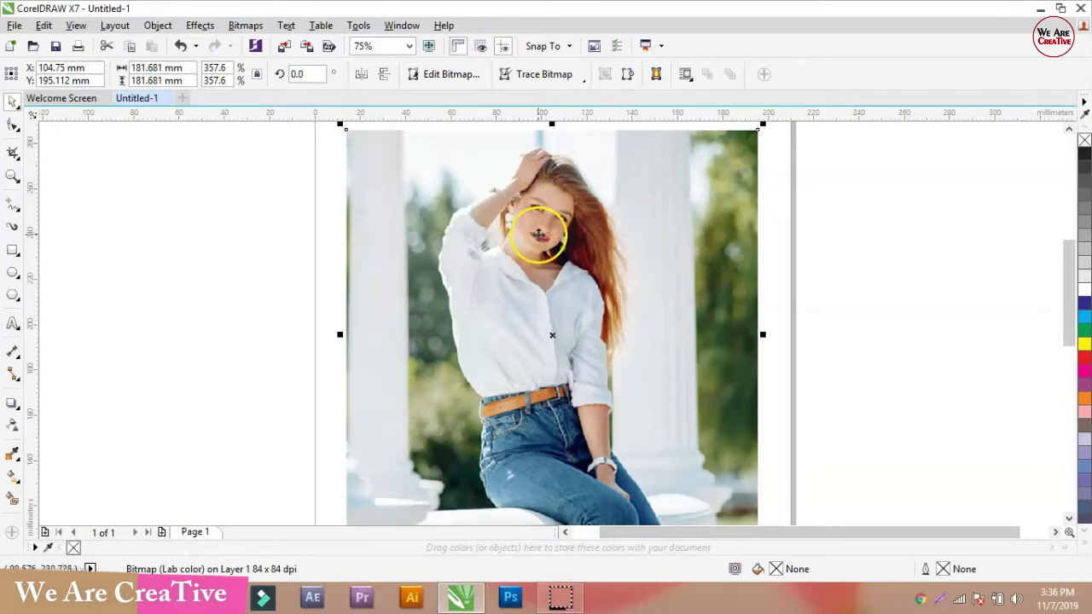
- Convert the photo from Lab back to the RGB Color (24-bit) mode
click(245, 25)
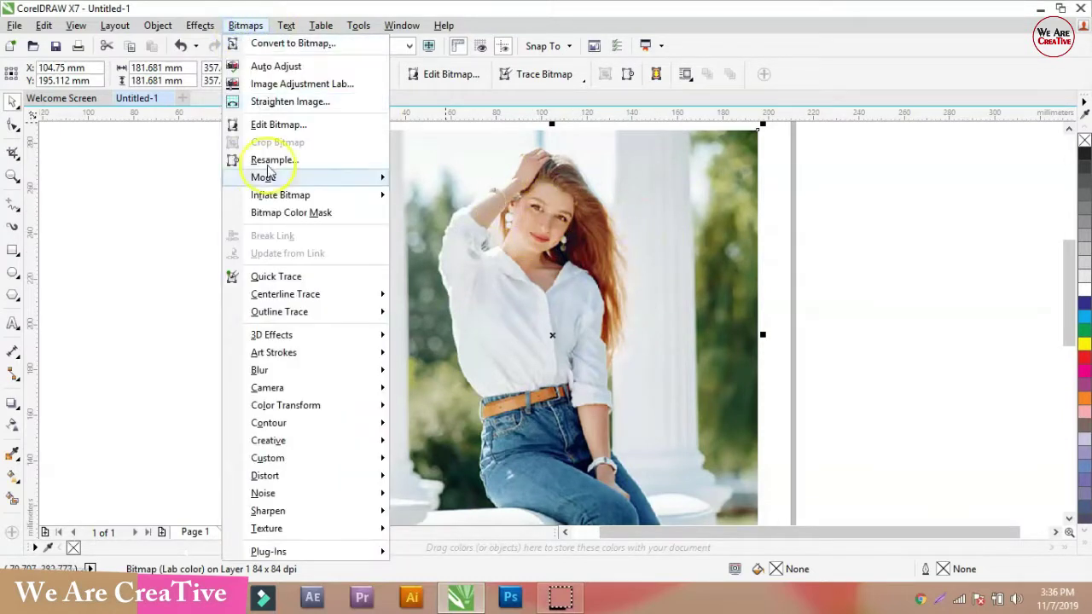
mouse_move(278, 181)
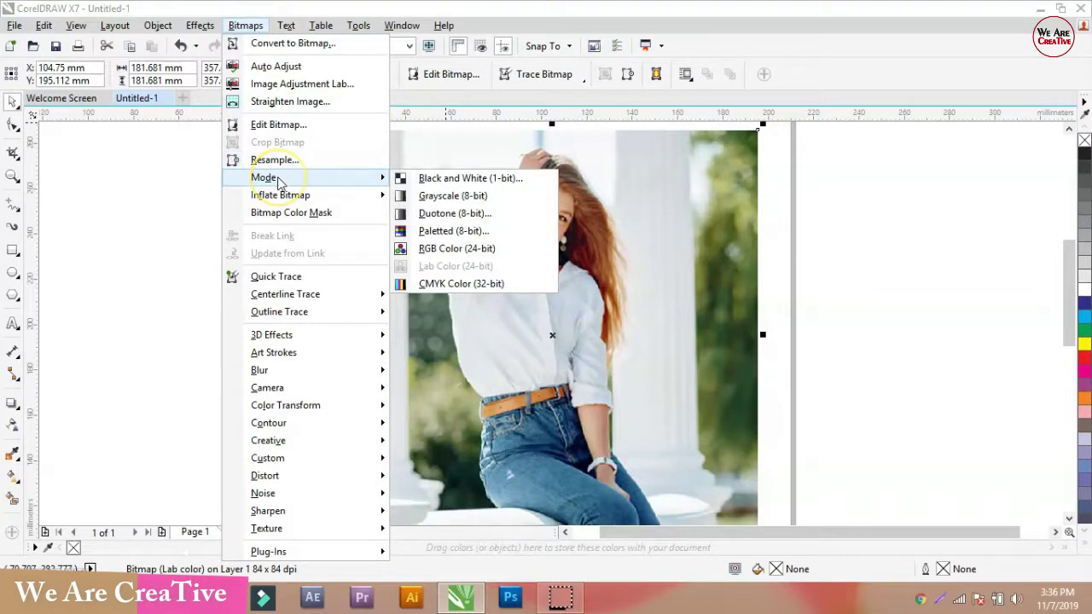
click(446, 250)
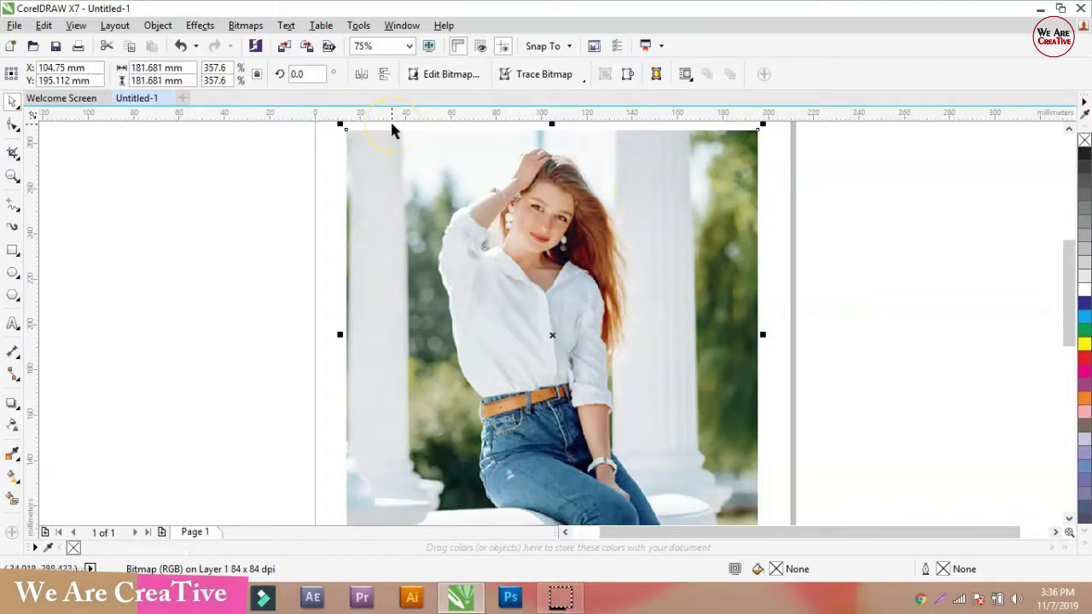
- Convert the photo to the CMYK Color (32-bit) mode
click(246, 26)
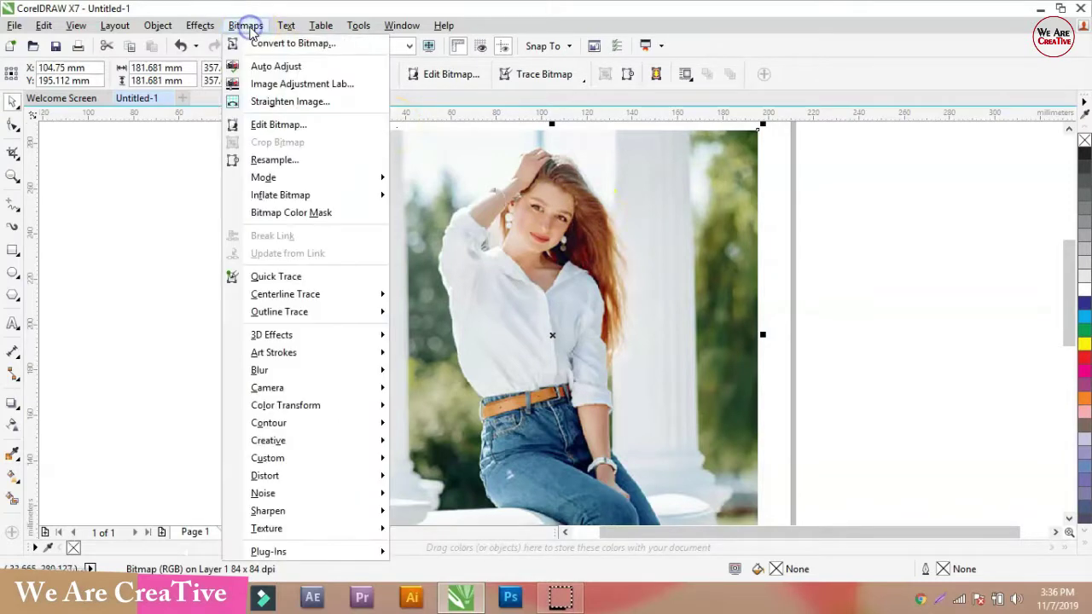
mouse_move(302, 181)
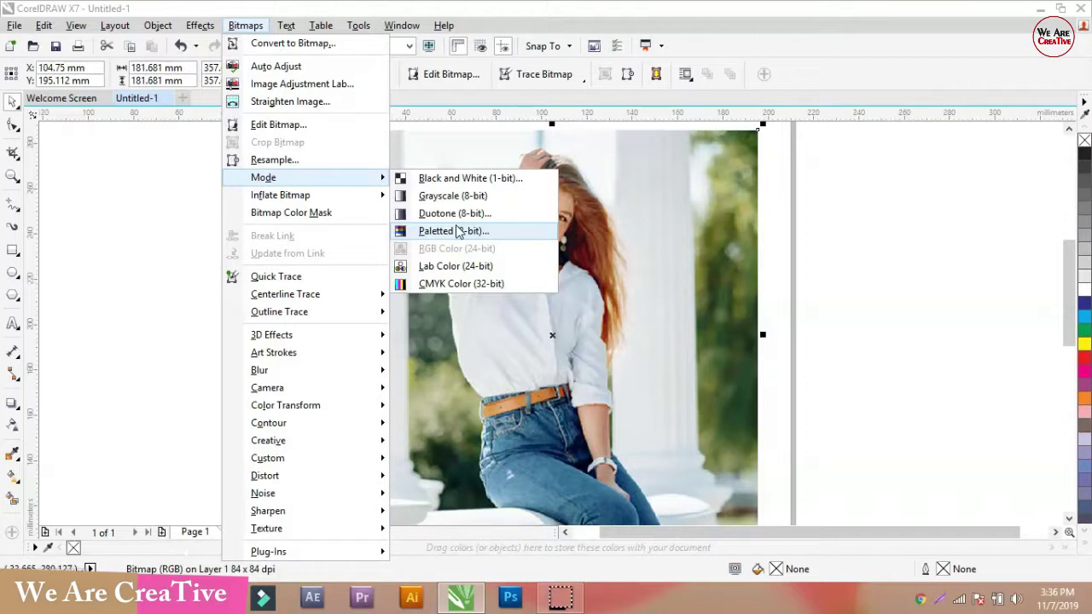
click(458, 269)
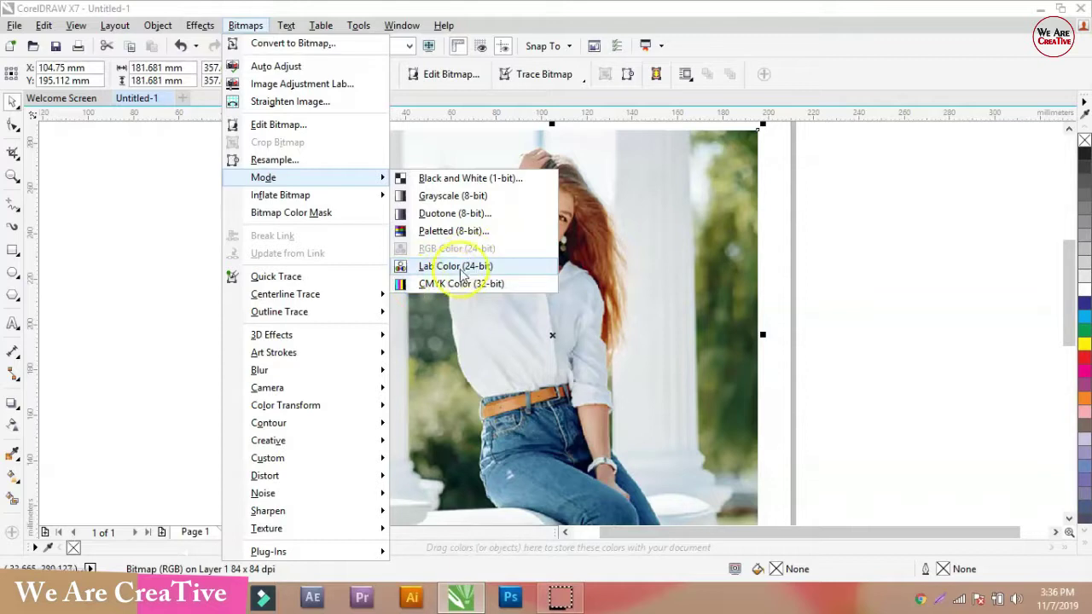
click(420, 286)
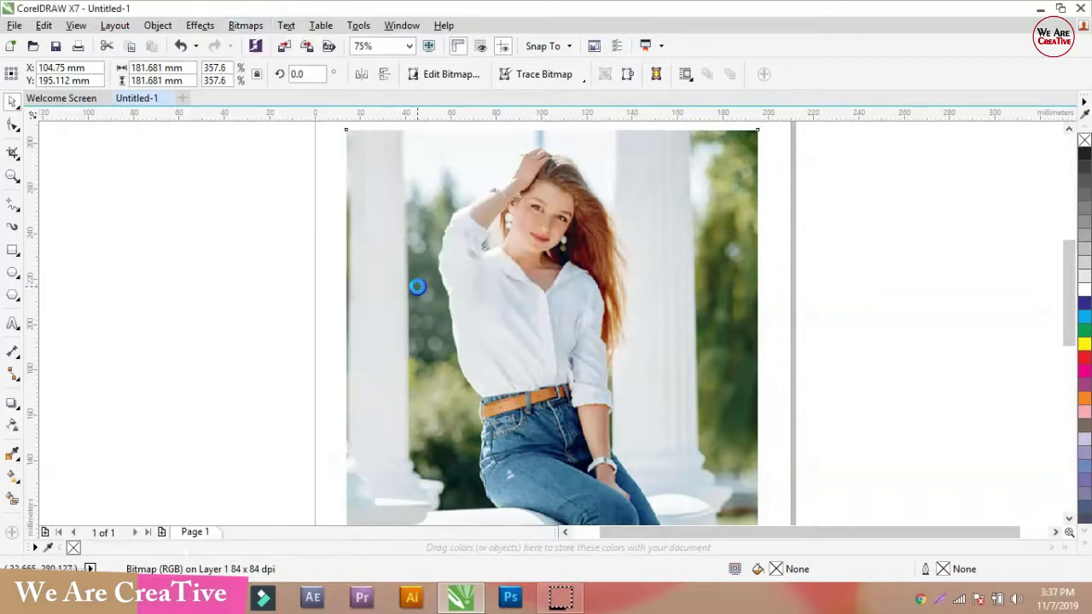